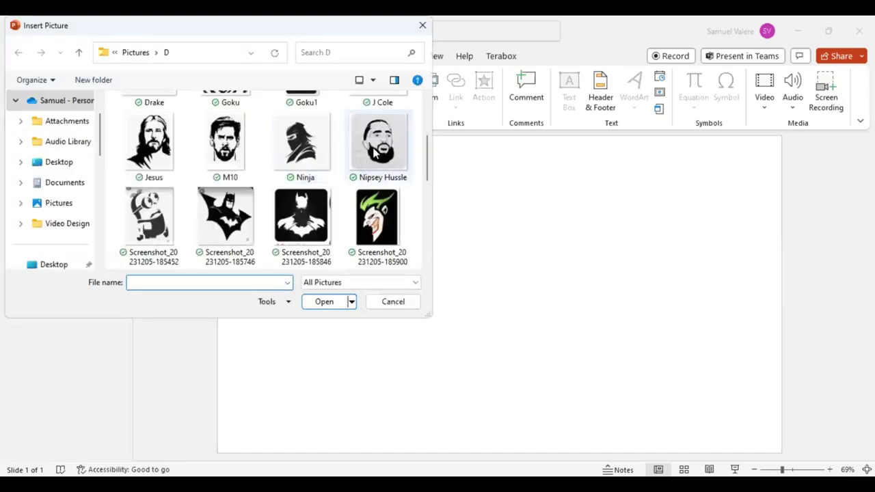
# Step: Insert the bearded man's black-and-white portrait onto the blank slide at 3.66" by 3.71"
pyautogui.doubleClick(373, 152)
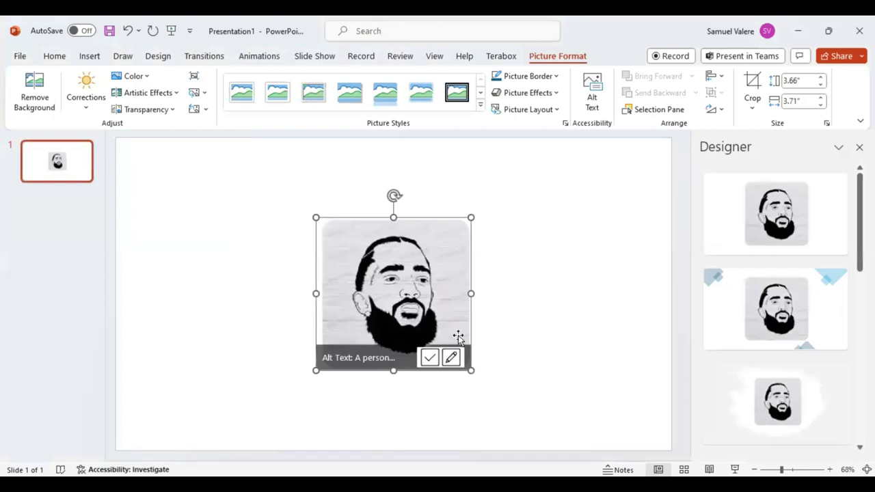
# Step: Enlarge the portrait to 7.5" by 7.61" so it fills the slide height
pyautogui.moveTo(471, 370)
pyautogui.mouseDown()
pyautogui.moveTo(549, 444)
pyautogui.moveTo(530, 410)
pyautogui.moveTo(580, 448)
pyautogui.moveTo(529, 399)
pyautogui.mouseUp()
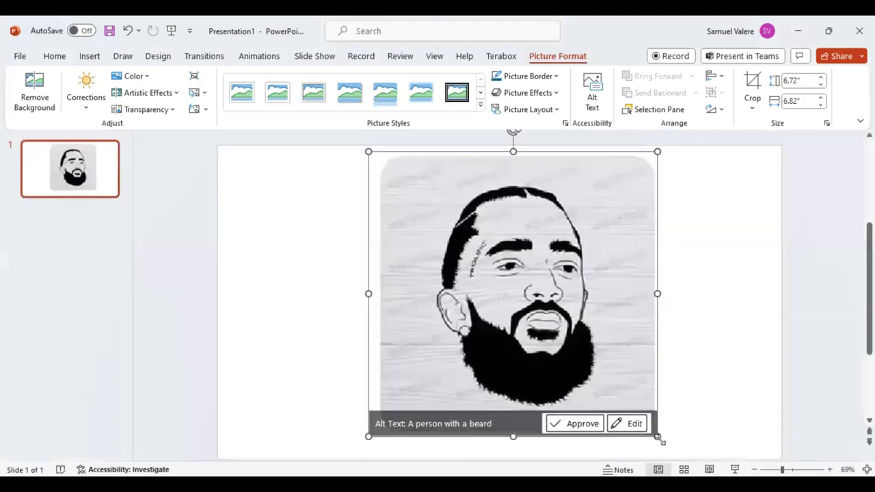
pyautogui.moveTo(661, 441); pyautogui.dragTo(680, 454)
pyautogui.moveTo(578, 371); pyautogui.dragTo(523, 313)
pyautogui.moveTo(670, 445); pyautogui.dragTo(675, 453)
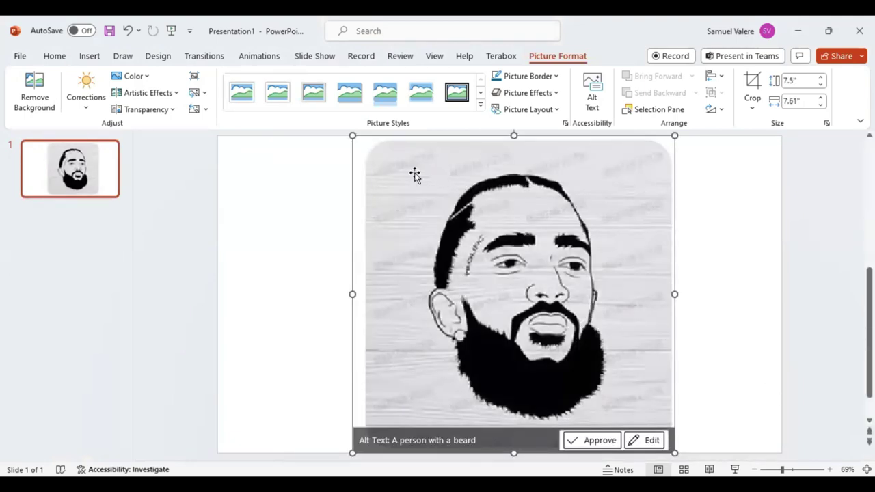
pyautogui.click(91, 57)
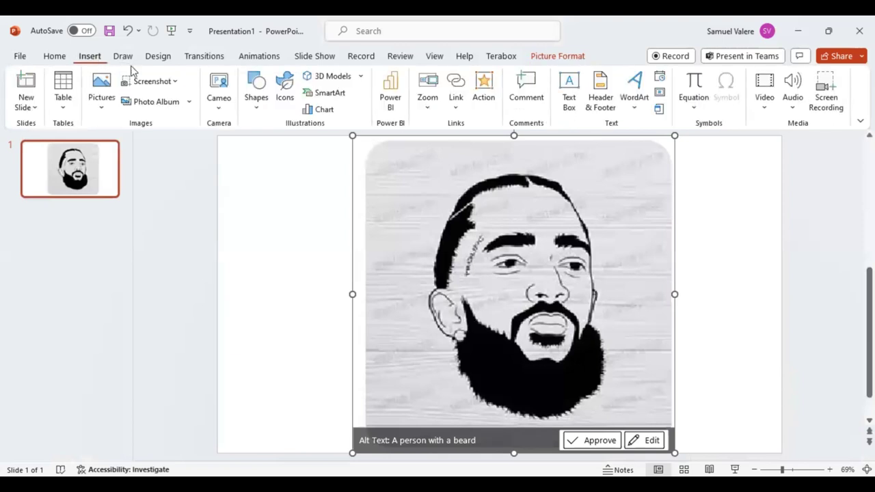
# Step: Trace a freeform shape over the left eyebrow on the forehead
pyautogui.click(256, 110)
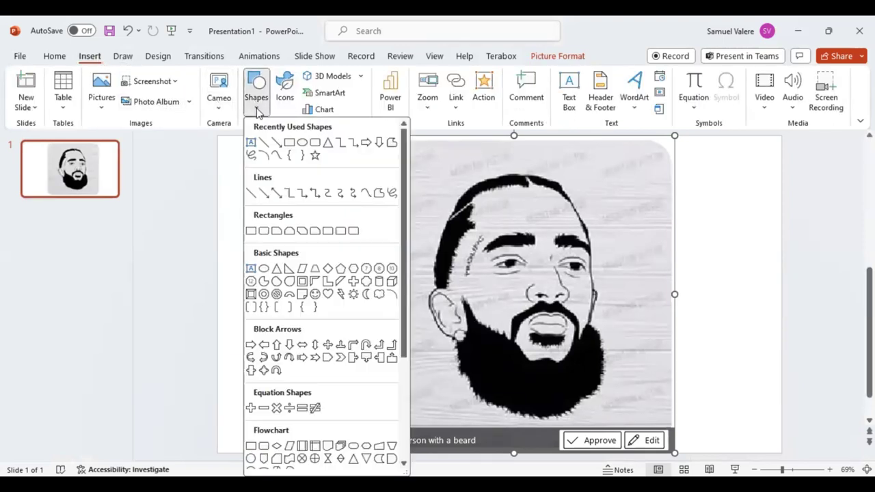
pyautogui.click(277, 156)
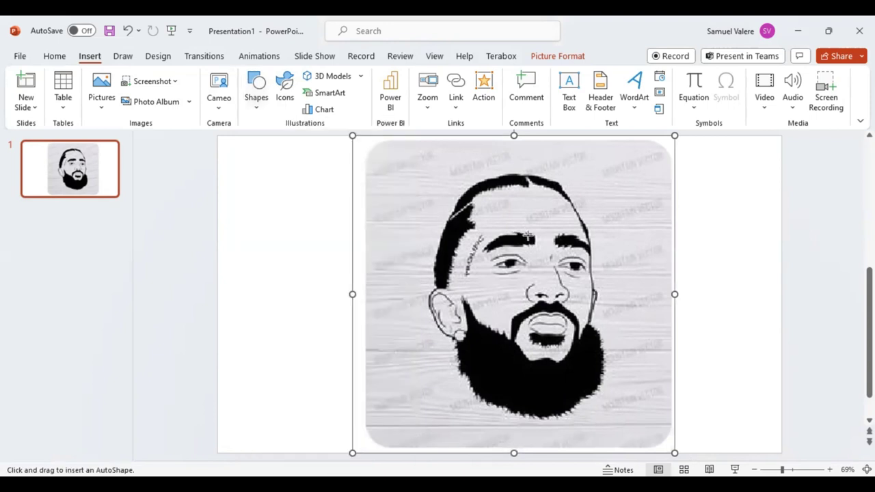
pyautogui.moveTo(513, 231); pyautogui.dragTo(524, 234)
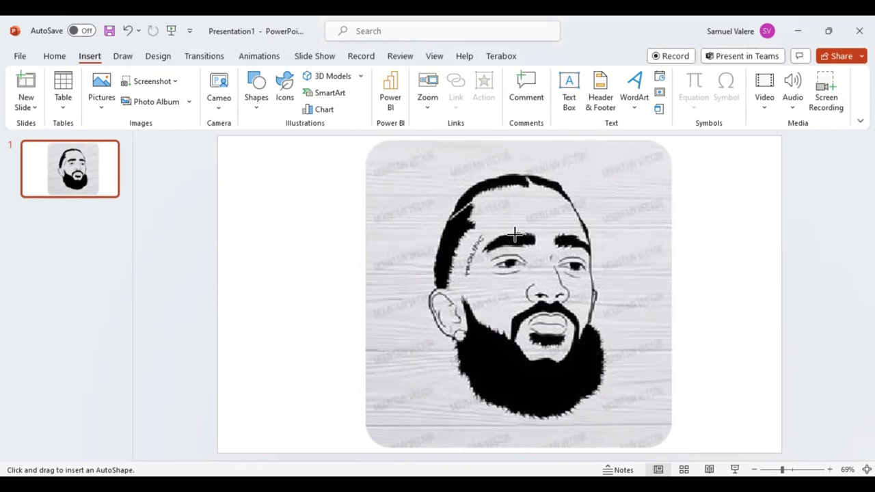
pyautogui.moveTo(514, 232); pyautogui.dragTo(515, 235)
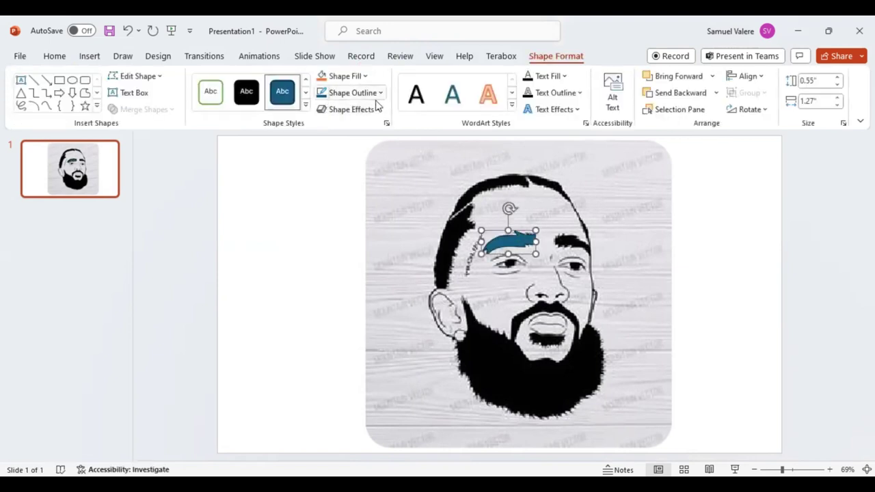
# Step: Give the eyebrow shape no outline and a solid black fill
pyautogui.click(381, 94)
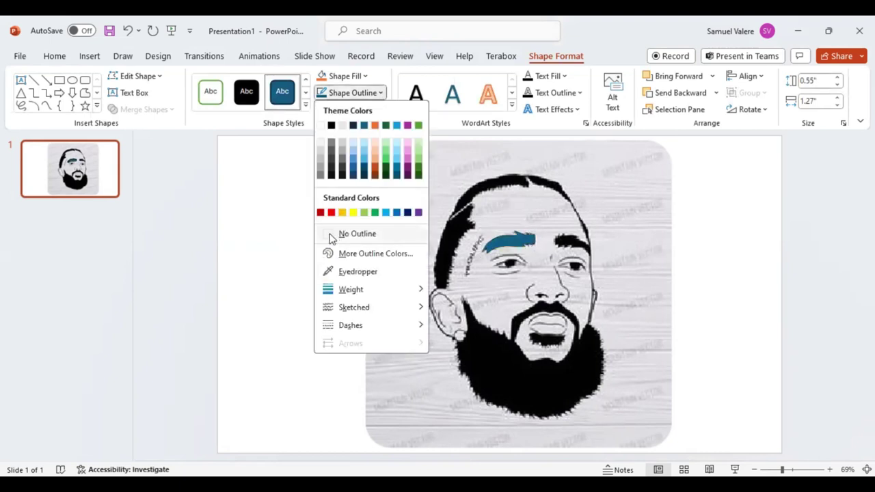
pyautogui.click(333, 233)
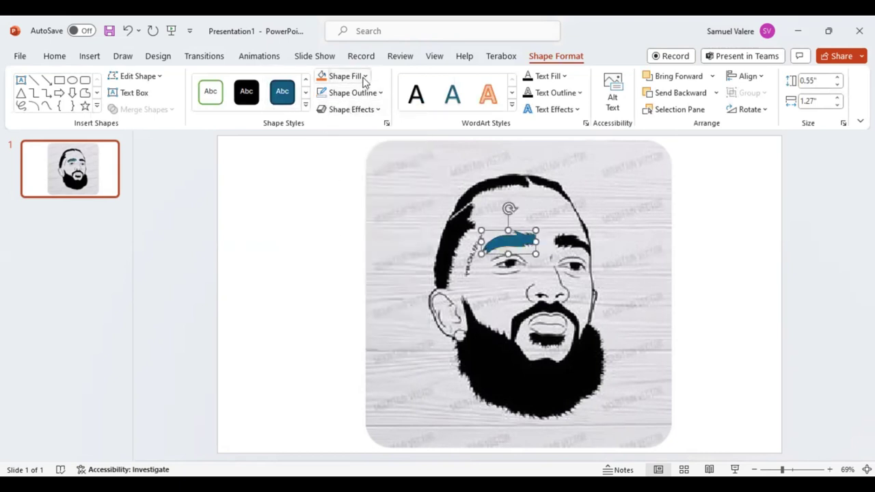
pyautogui.click(365, 77)
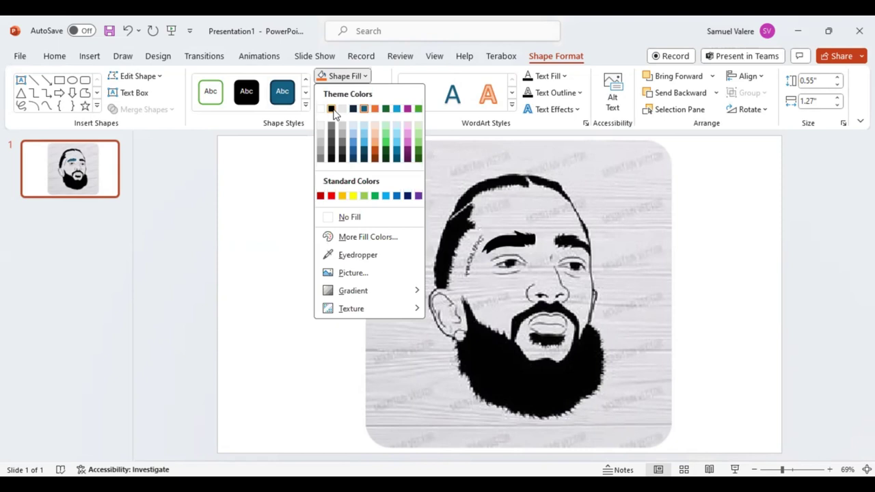
pyautogui.click(332, 110)
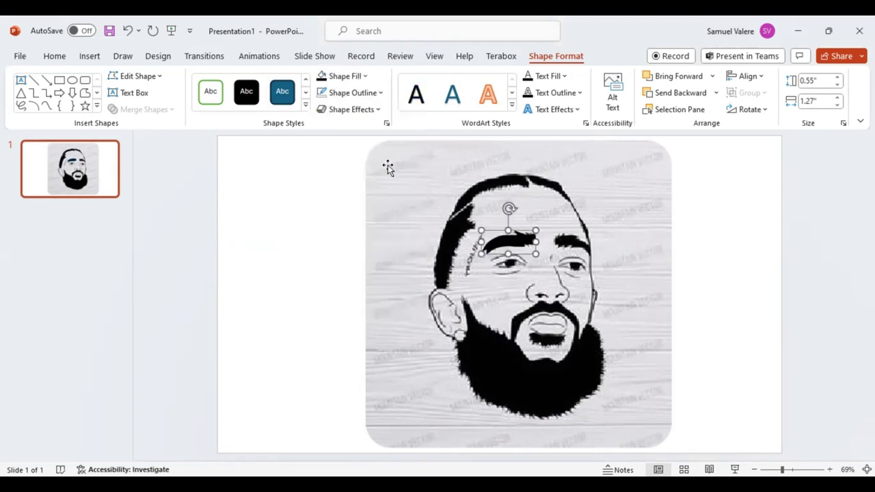
pyautogui.click(47, 107)
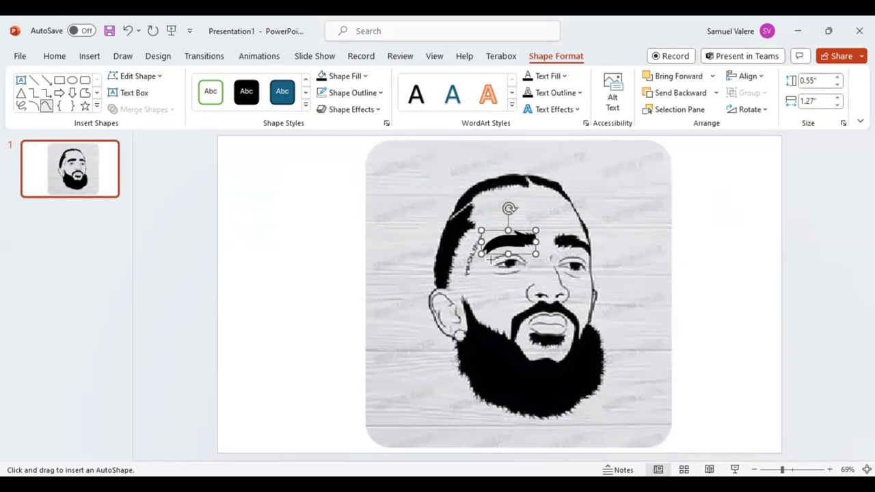
# Step: Trace a curve around the left eye and remove its teal outline
pyautogui.click(490, 259)
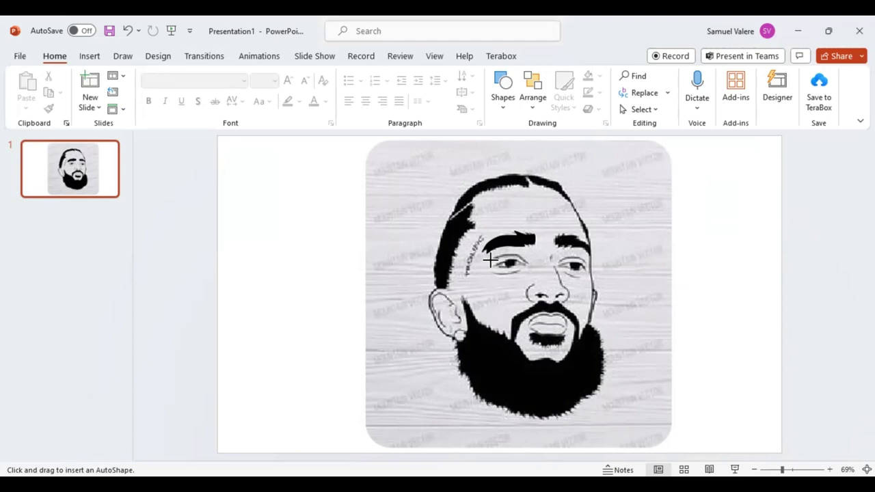
pyautogui.moveTo(489, 264); pyautogui.dragTo(530, 253)
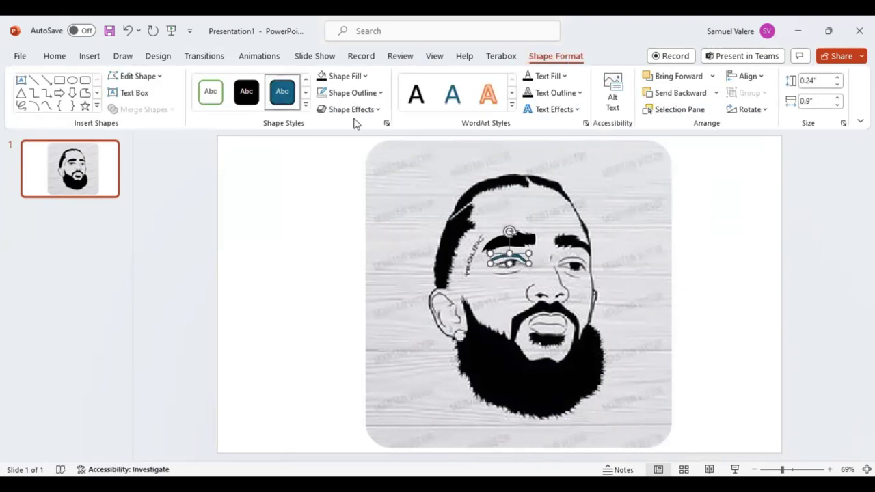
pyautogui.click(318, 75)
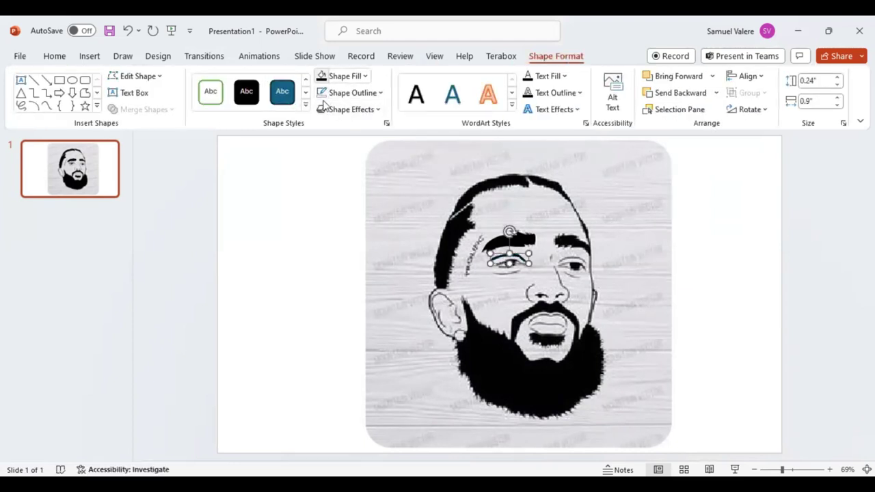
pyautogui.click(49, 106)
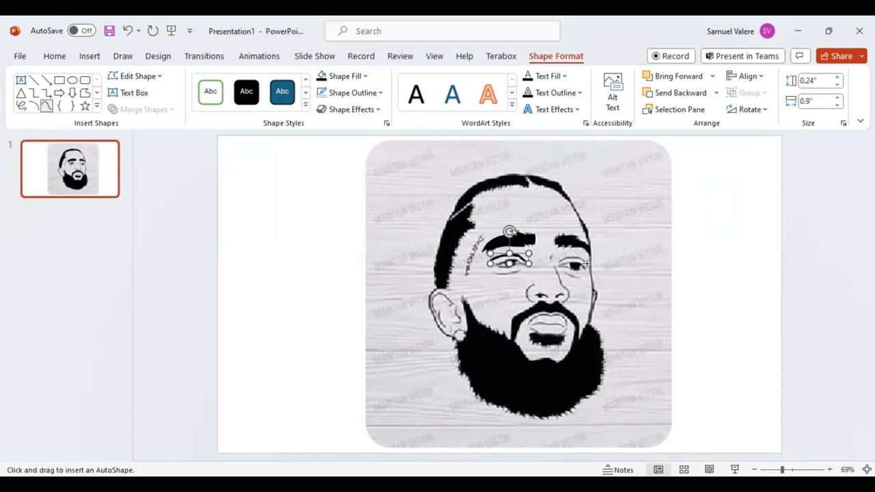
pyautogui.click(584, 263)
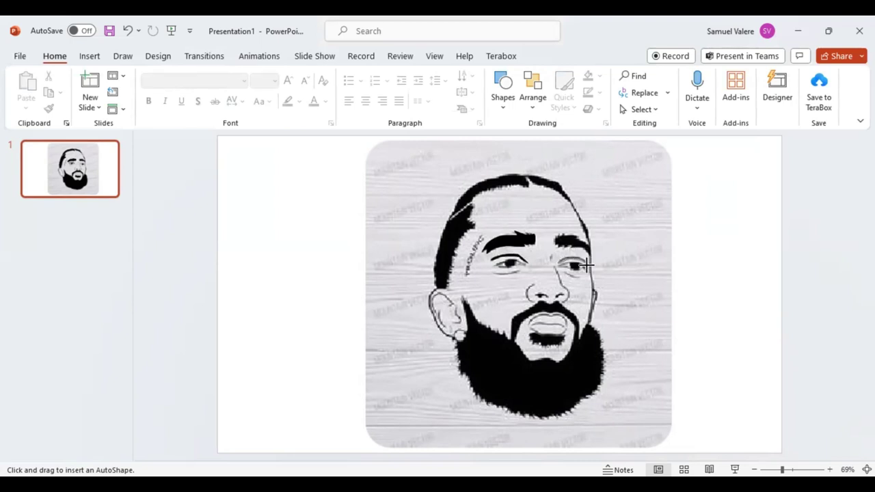
# Step: Trace a small curved shape over the right eye
pyautogui.moveTo(556, 257); pyautogui.dragTo(588, 266)
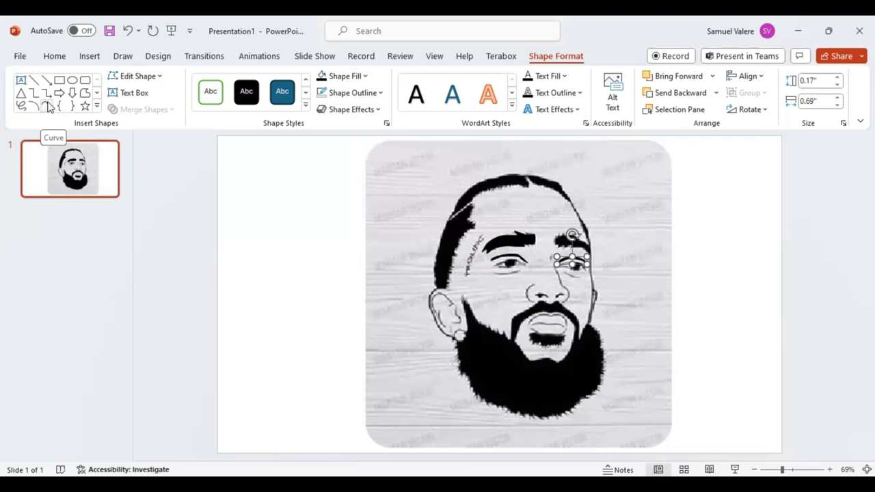
pyautogui.click(48, 106)
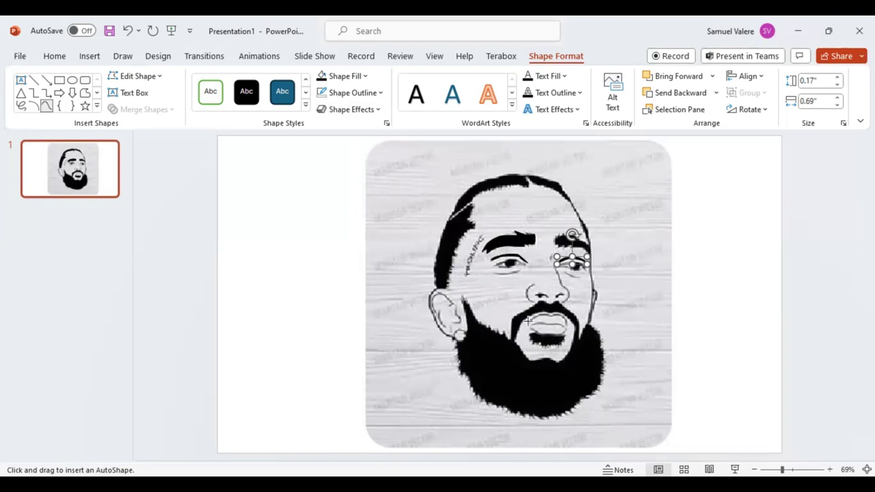
pyautogui.click(528, 320)
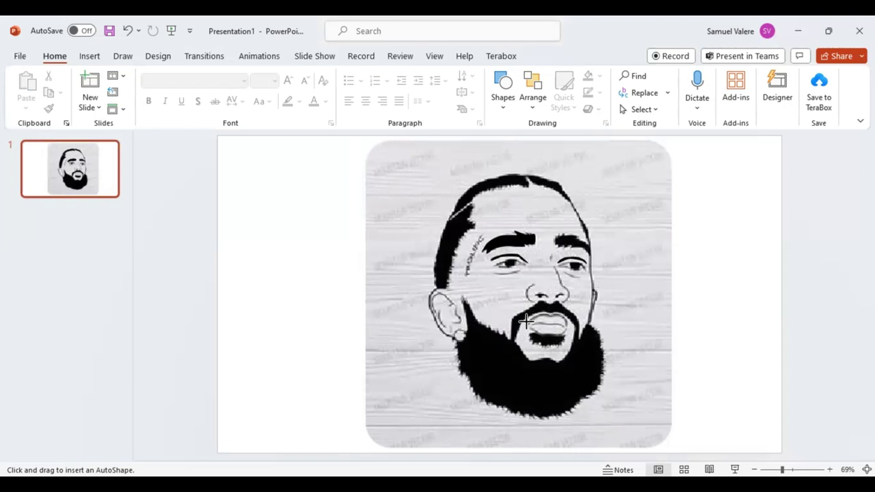
# Step: Trace a 0.32" by 0.96" curved arc along the upper lip
pyautogui.moveTo(526, 313); pyautogui.dragTo(569, 326)
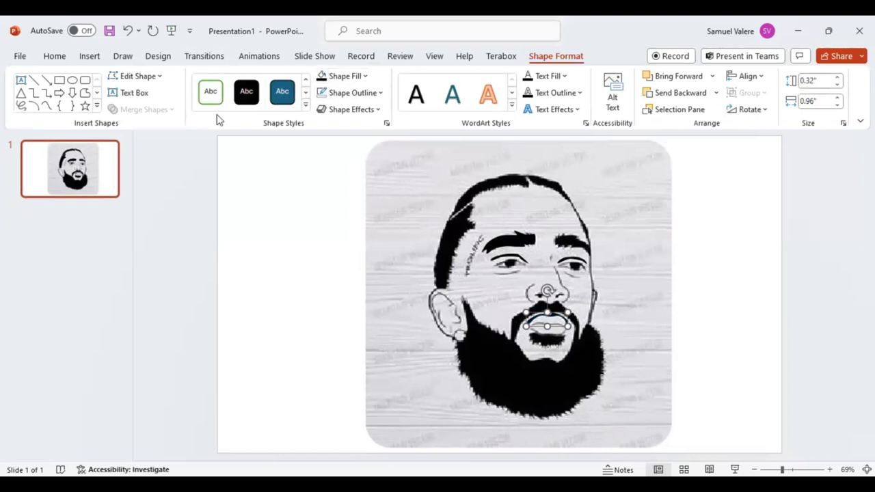
pyautogui.click(46, 107)
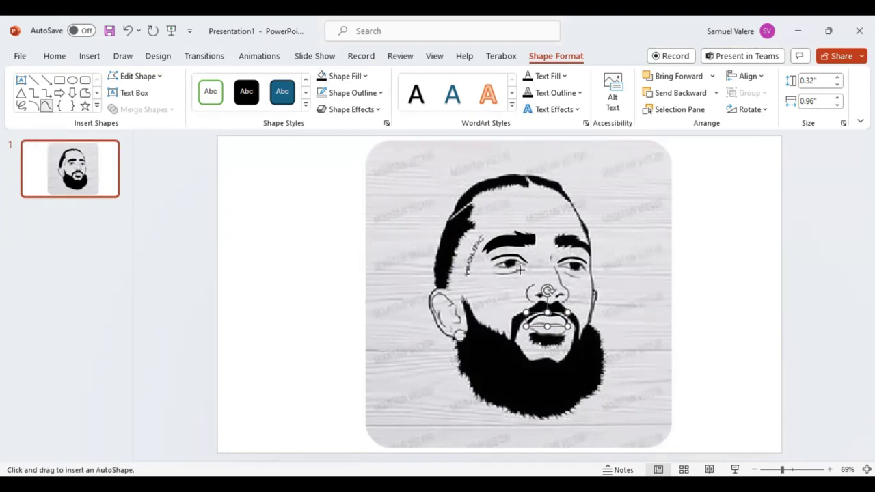
pyautogui.click(518, 270)
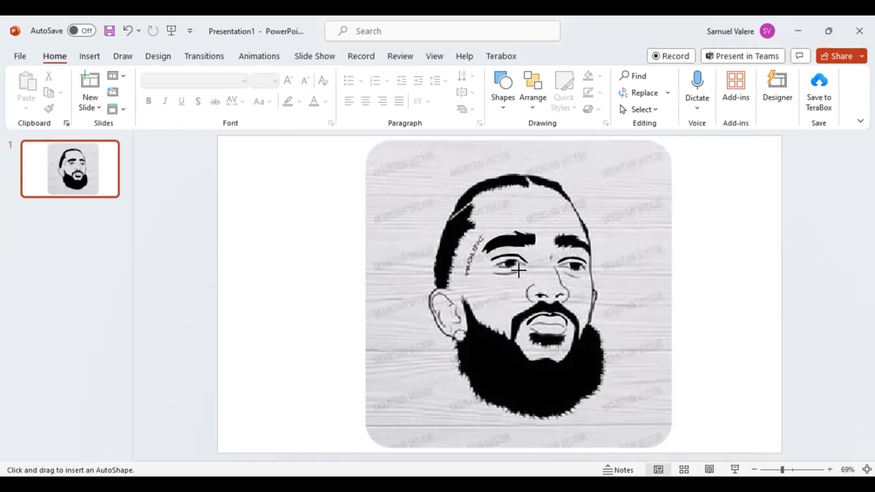
# Step: Add a small curve under the left eye and a thin 0.12" by 0.78" line across the lips
pyautogui.moveTo(522, 267); pyautogui.dragTo(492, 276)
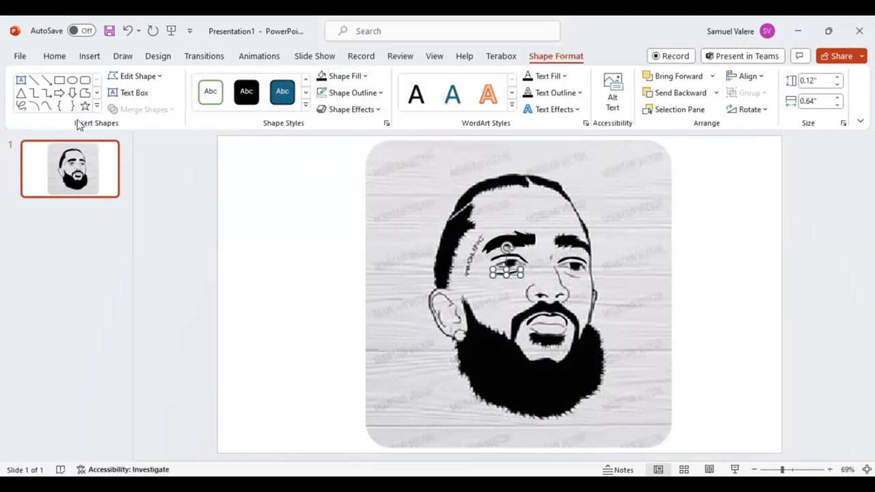
pyautogui.click(46, 106)
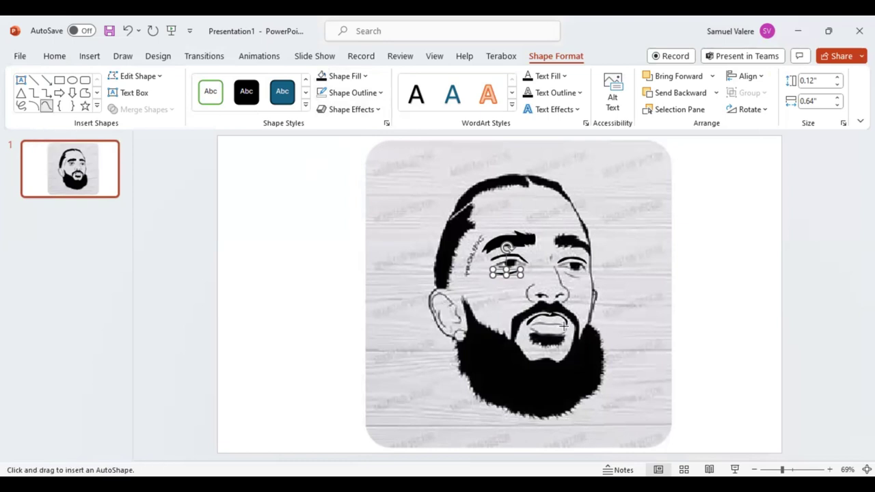
pyautogui.press('Delete')
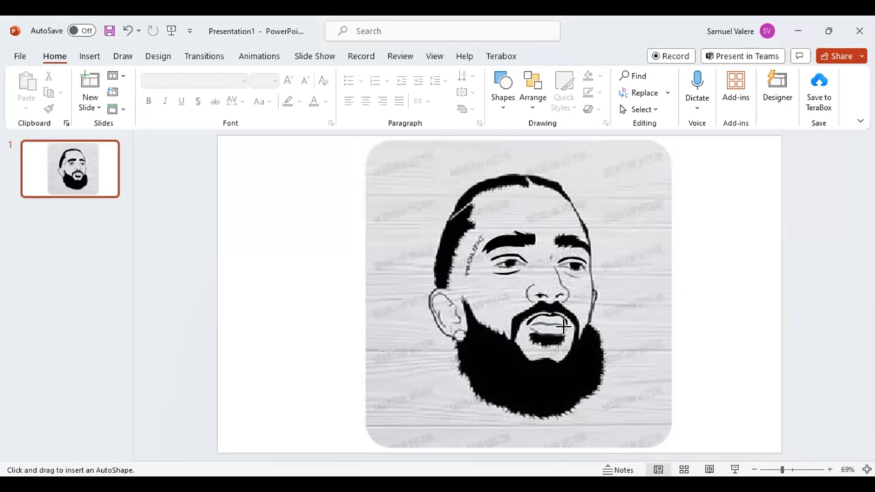
pyautogui.moveTo(562, 326); pyautogui.dragTo(531, 322)
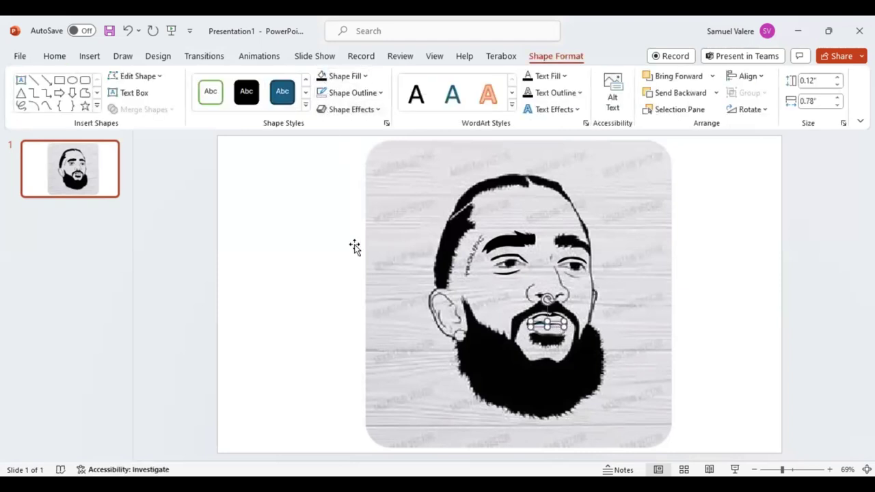
pyautogui.click(46, 107)
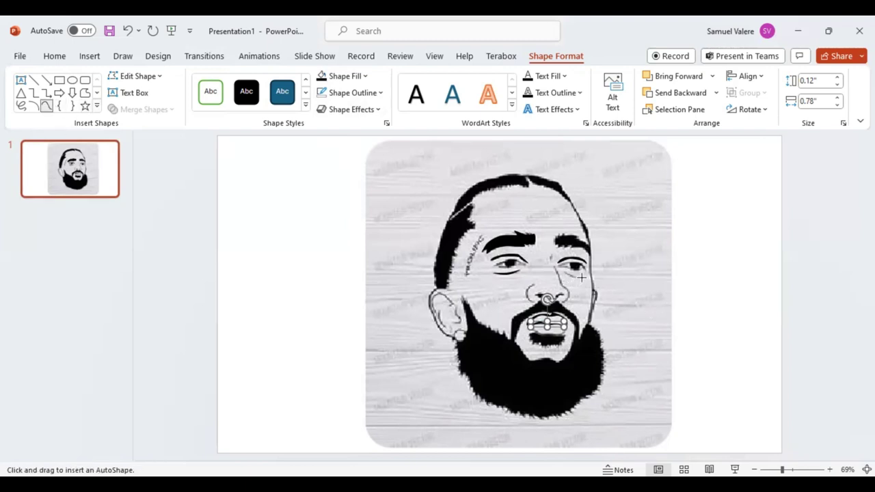
pyautogui.press('Escape')
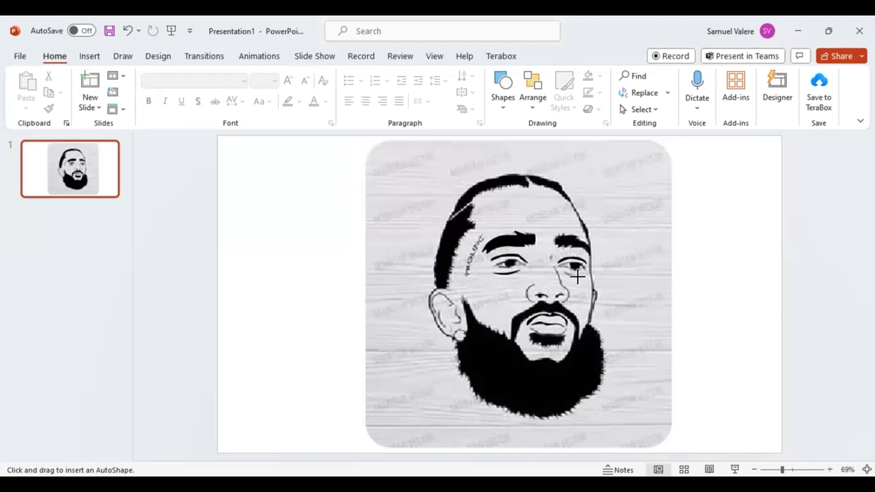
# Step: Delete the small stray curve drawn beside the right eye
pyautogui.moveTo(575, 273); pyautogui.dragTo(580, 301)
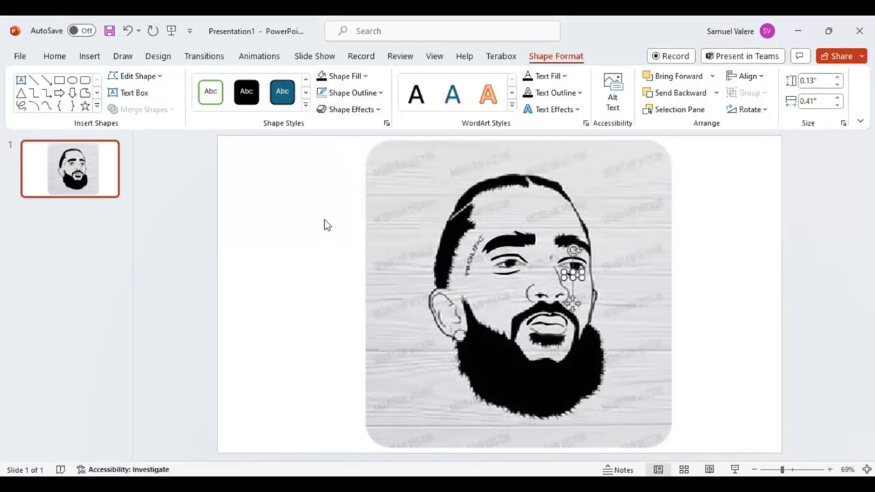
pyautogui.click(46, 106)
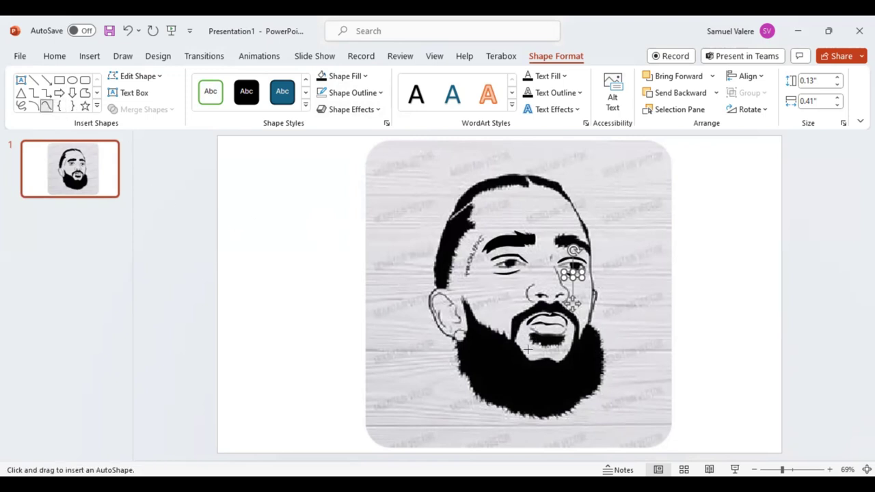
pyautogui.press('Delete')
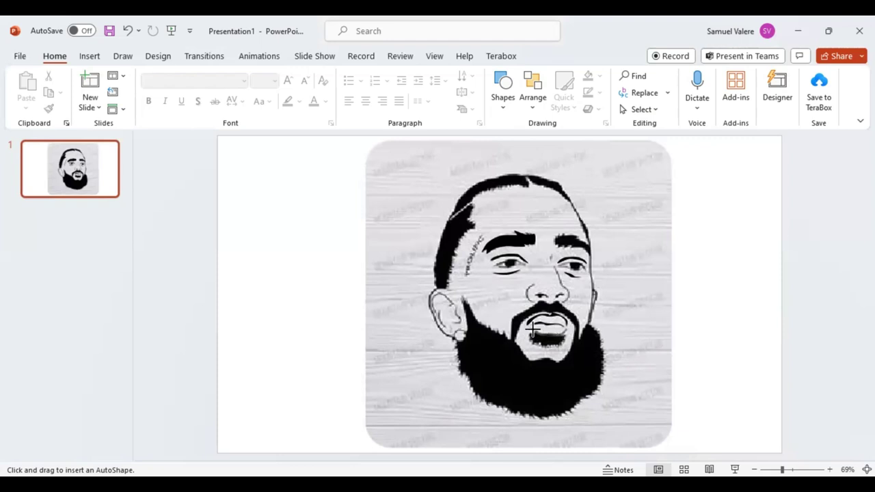
# Step: Close the freeform shape over the open mouth and fill it black
pyautogui.click(530, 328)
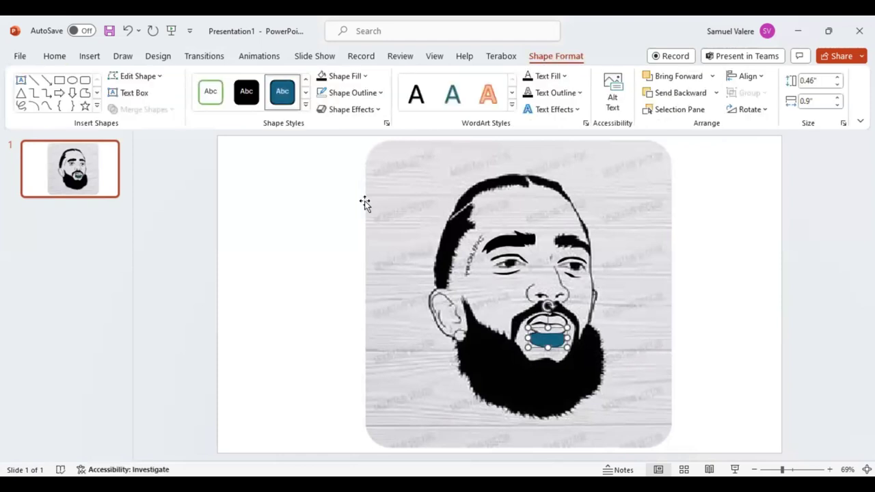
pyautogui.click(321, 76)
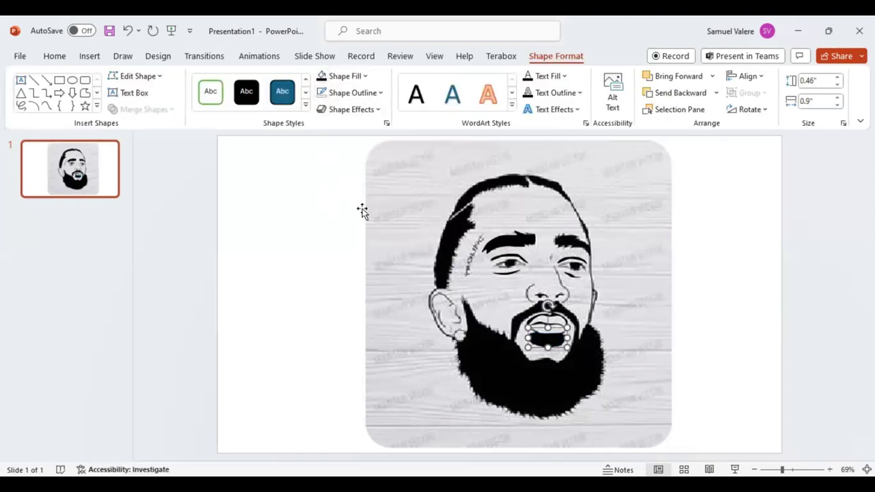
pyautogui.click(45, 106)
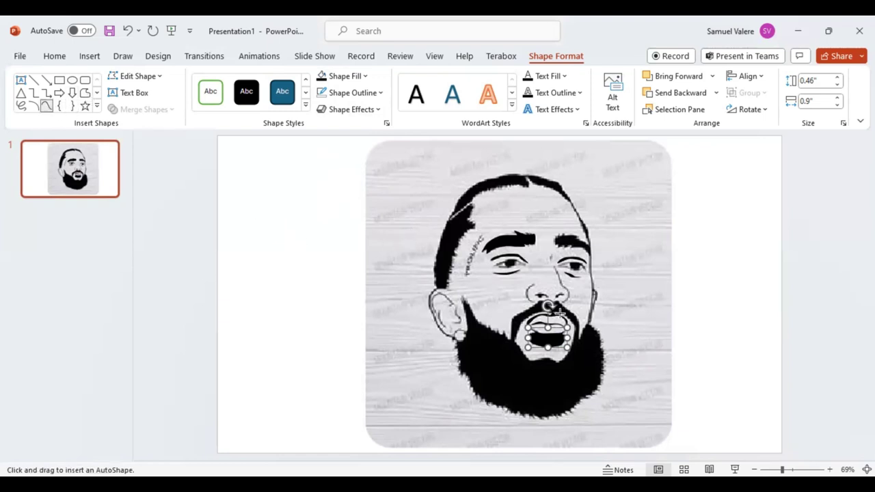
pyautogui.click(497, 263)
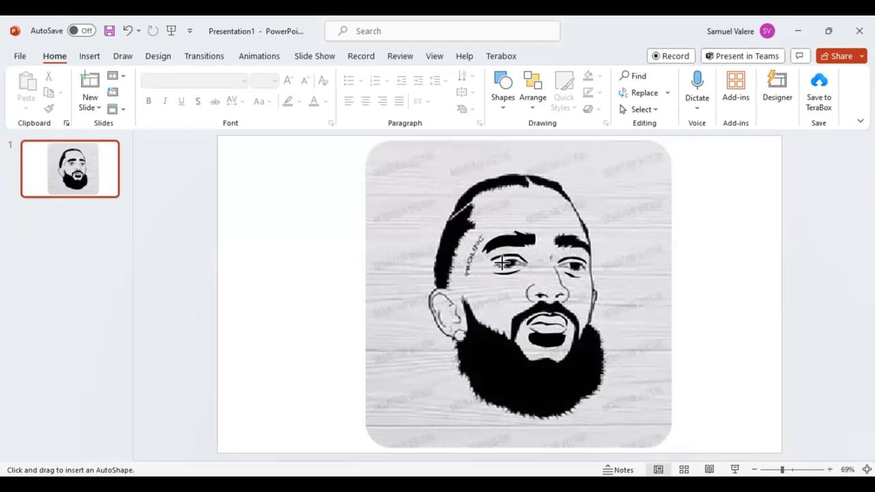
# Step: Close the traced outline around the left eye and remove its fill
pyautogui.moveTo(527, 260); pyautogui.dragTo(494, 264)
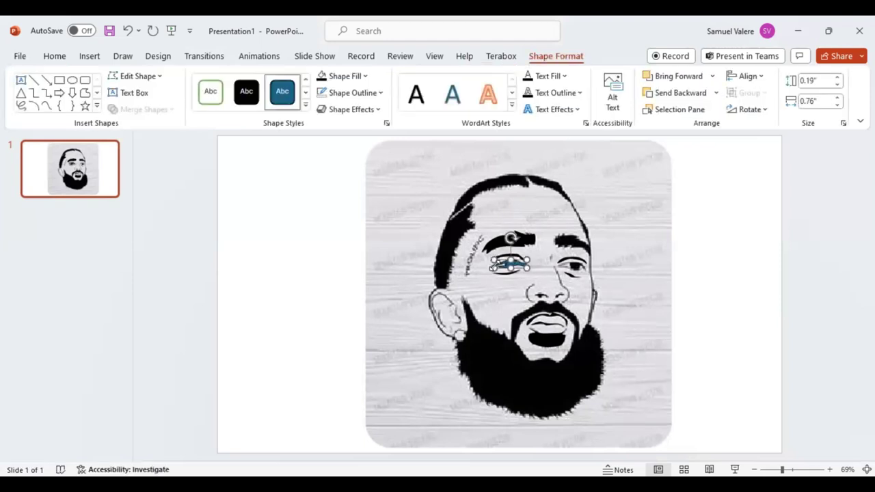
pyautogui.click(328, 76)
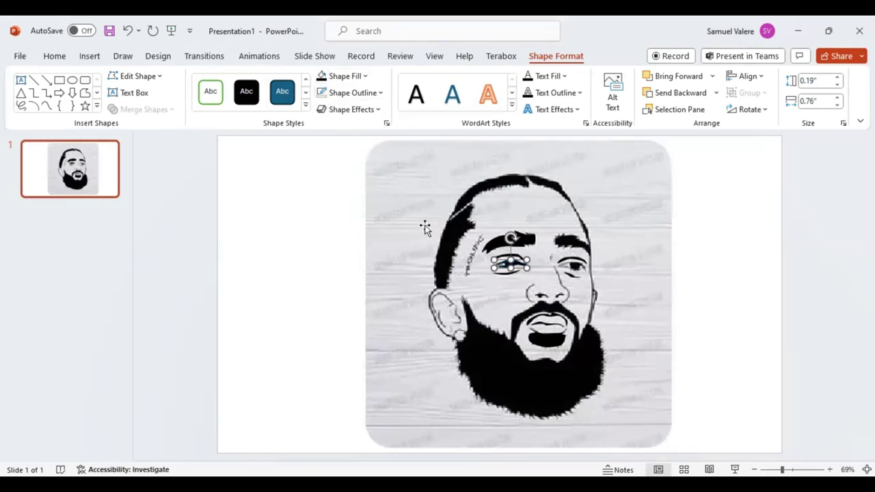
pyautogui.click(47, 106)
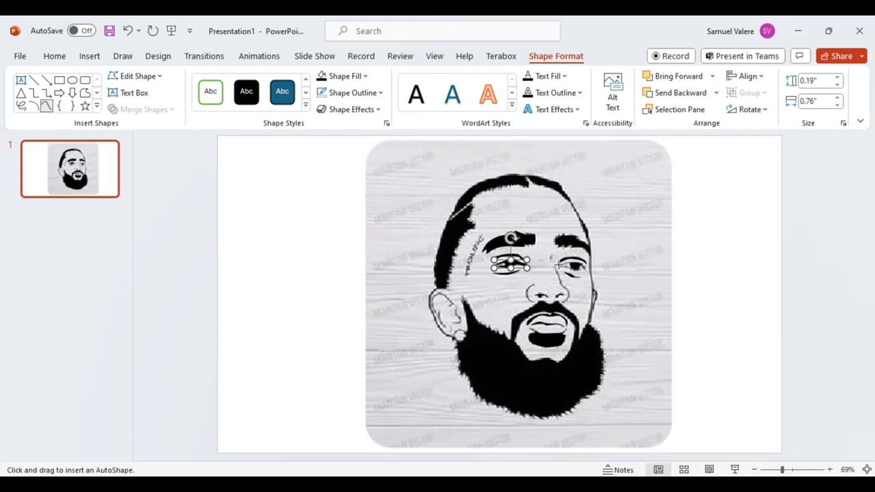
# Step: Trace a 0.23" by 0.7" shape around the right eye and fill it black
pyautogui.click(557, 263)
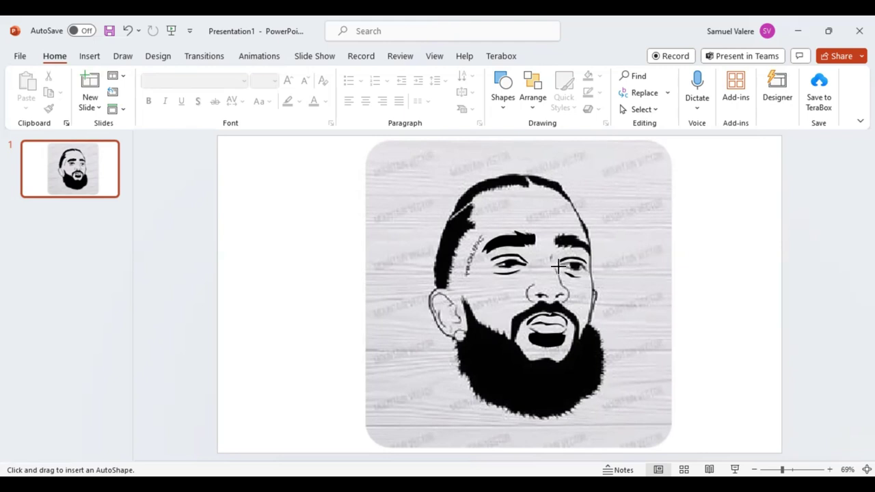
pyautogui.click(559, 267)
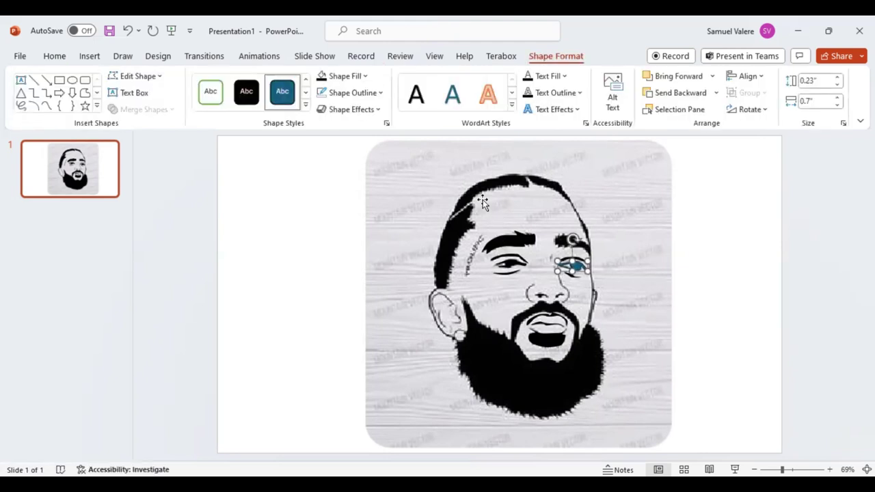
pyautogui.click(322, 78)
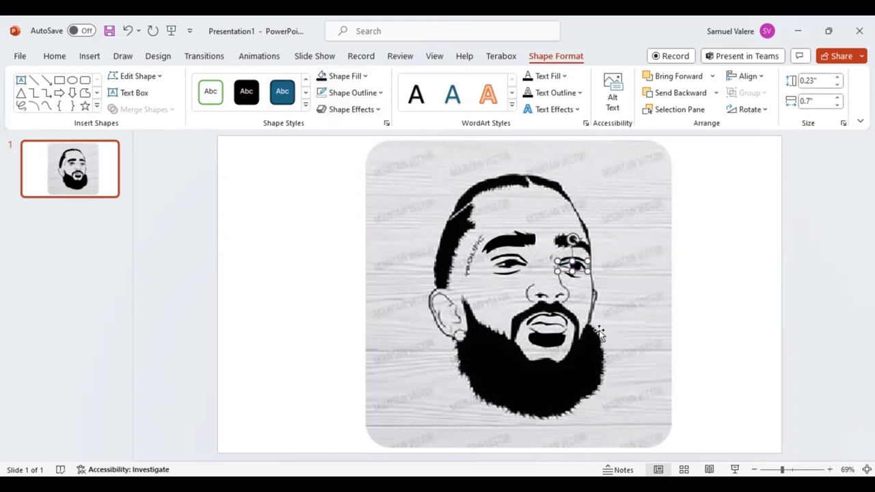
pyautogui.click(47, 107)
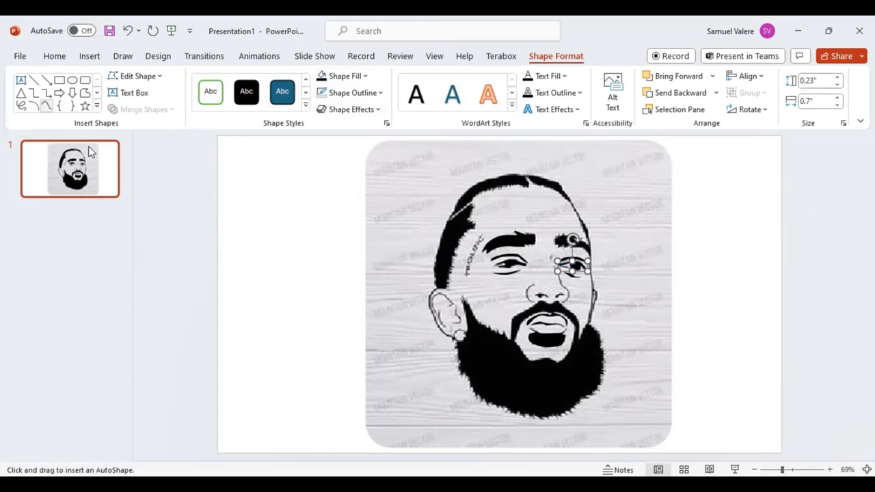
pyautogui.click(532, 286)
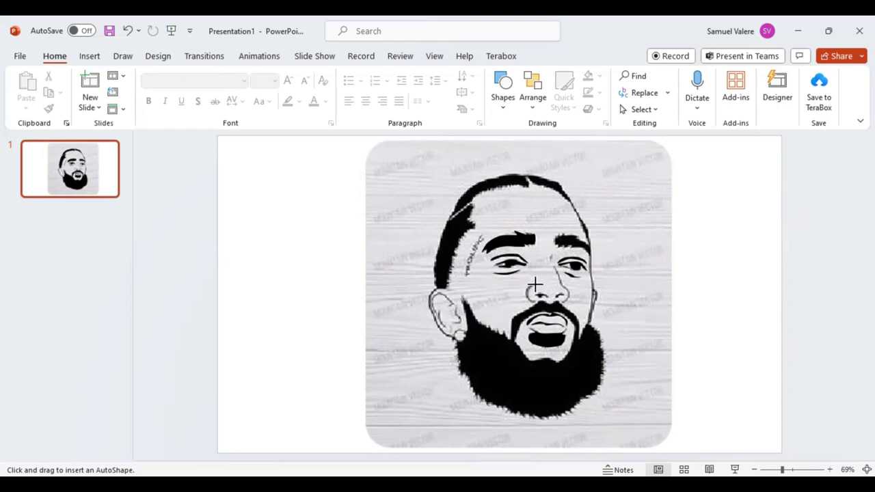
# Step: Finish the short nose line, then draw and delete a stray line between the eyebrows
pyautogui.moveTo(533, 282); pyautogui.dragTo(526, 301)
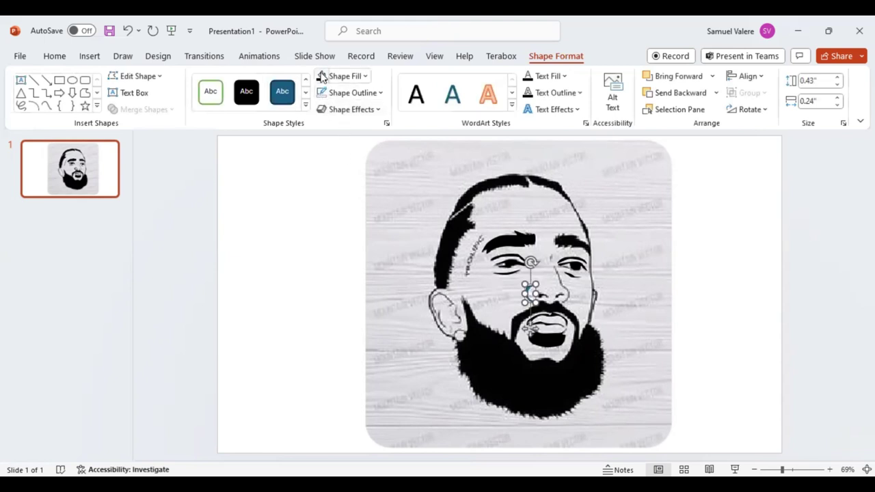
pyautogui.click(46, 107)
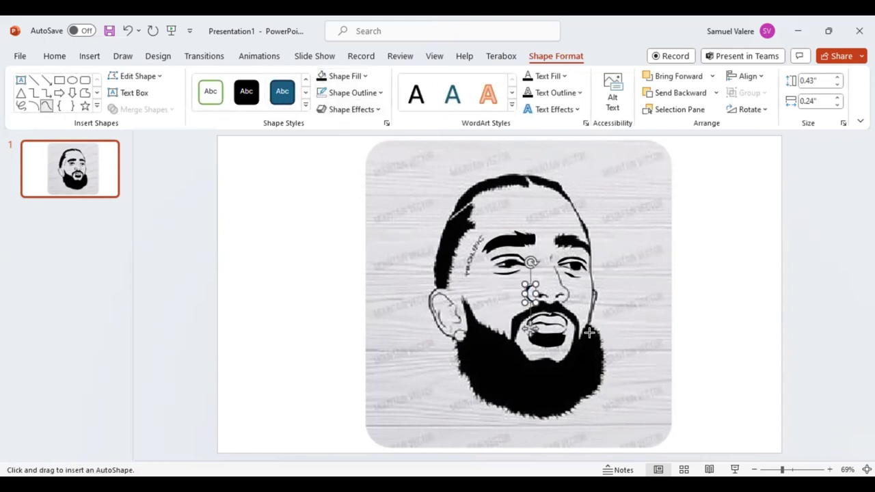
pyautogui.click(552, 253)
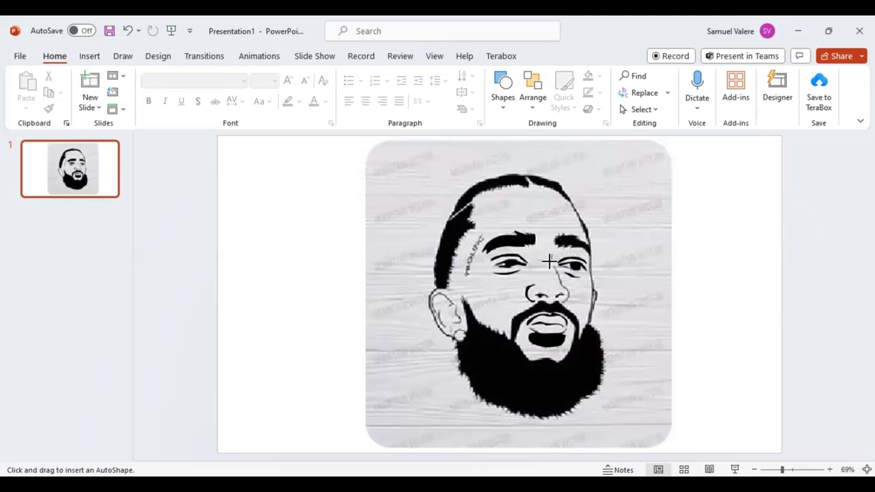
pyautogui.moveTo(551, 252); pyautogui.dragTo(551, 260)
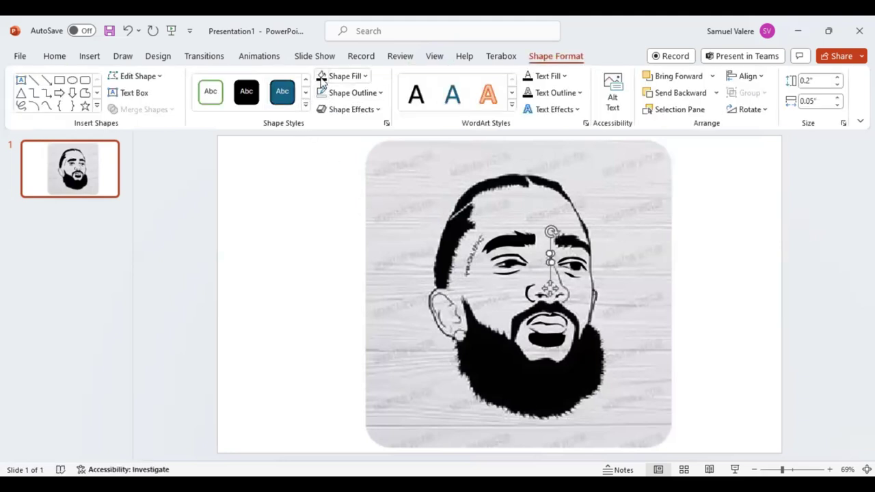
pyautogui.click(46, 106)
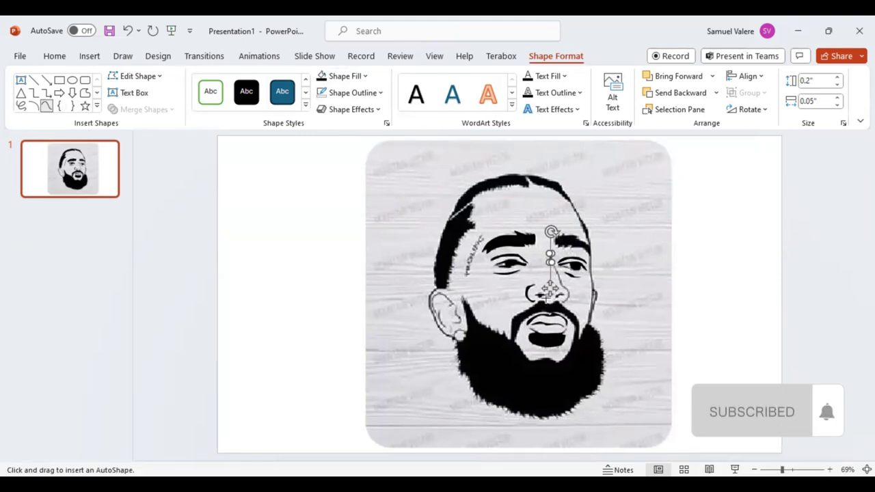
pyautogui.press('Delete')
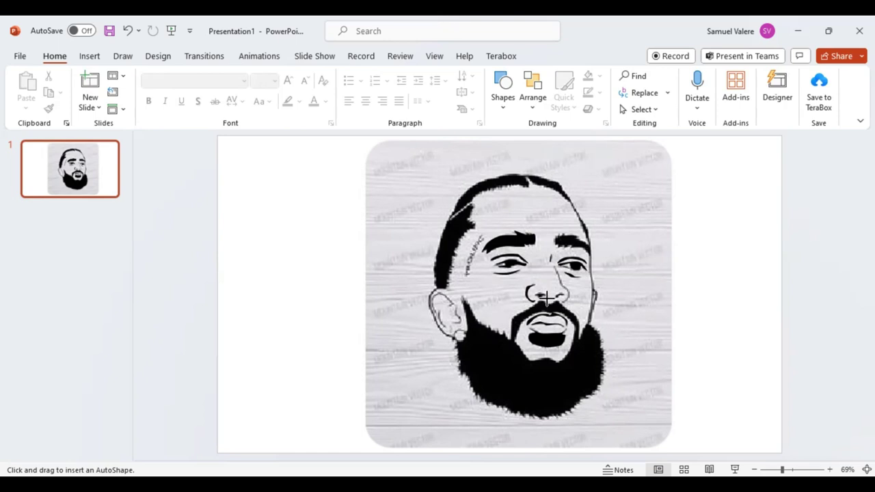
# Step: Trace short curve lines under the nose and beside the right nostril
pyautogui.moveTo(546, 296); pyautogui.dragTo(532, 290)
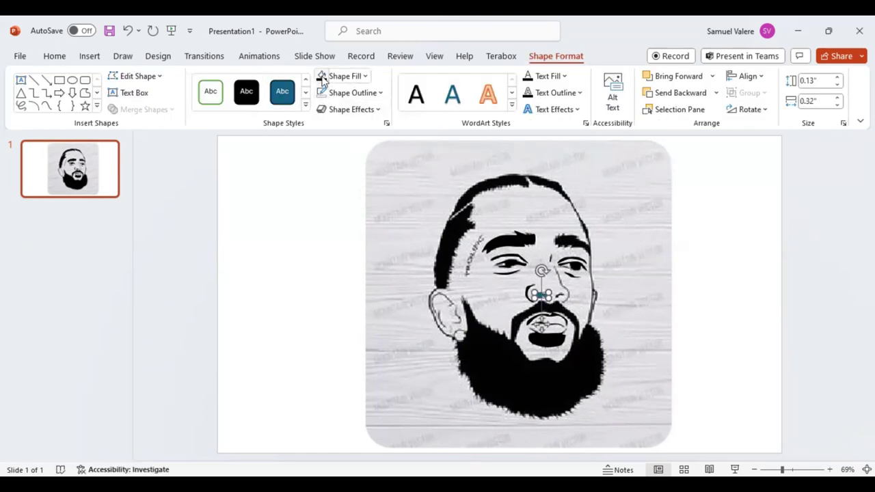
pyautogui.click(46, 106)
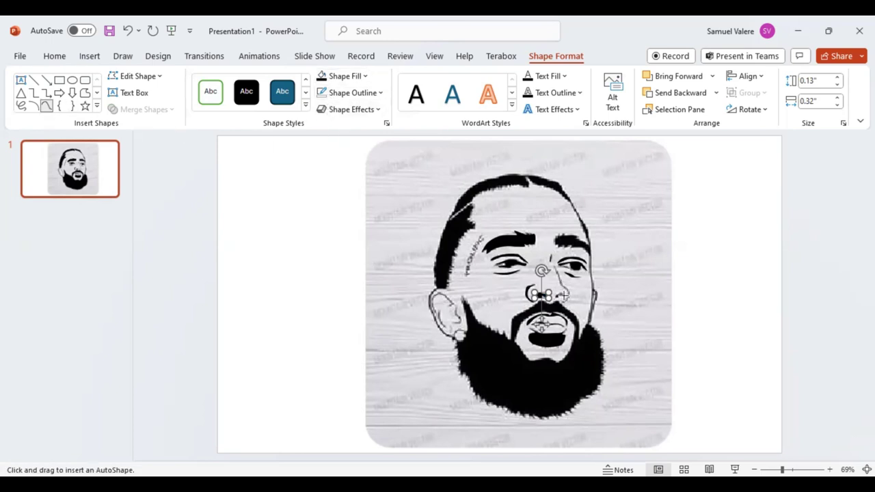
pyautogui.click(562, 296)
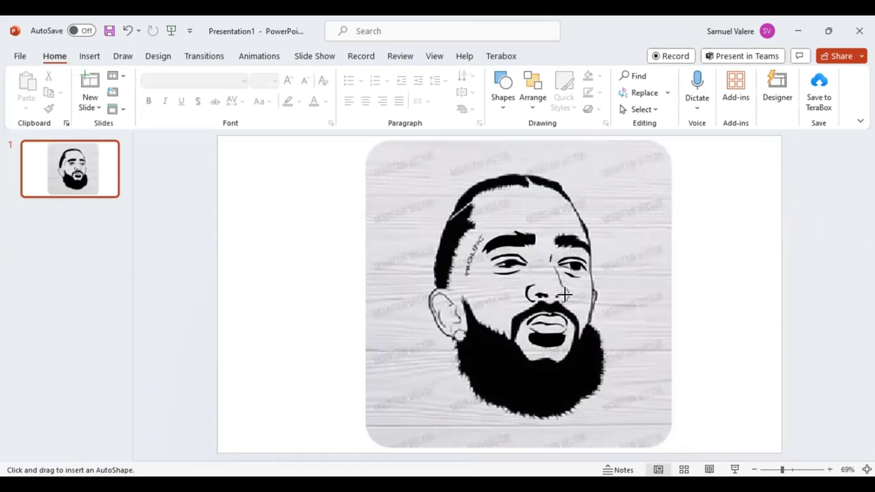
pyautogui.moveTo(559, 291); pyautogui.dragTo(562, 300)
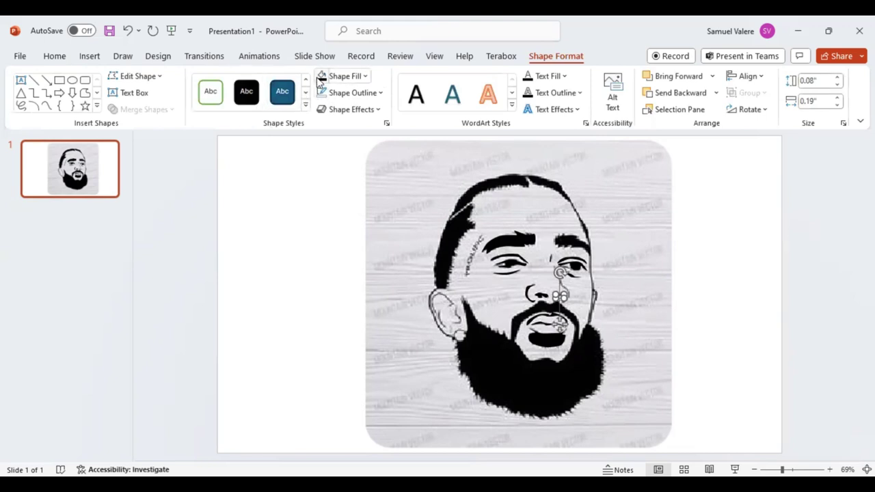
pyautogui.click(46, 106)
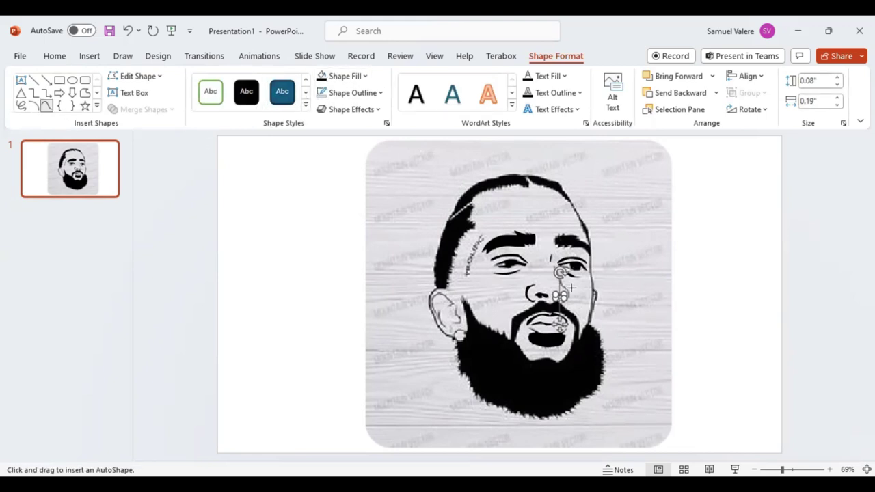
pyautogui.click(556, 269)
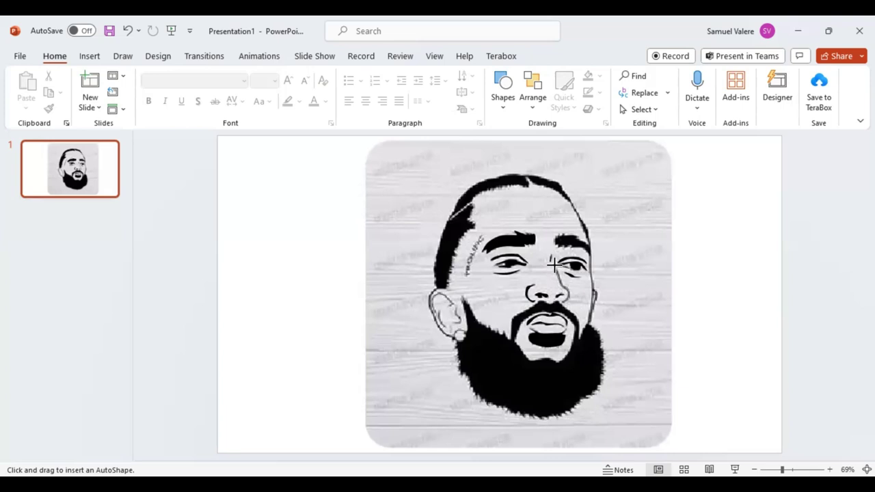
# Step: Complete the long line down the nose's right side, then trace the ear's outer edge
pyautogui.moveTo(554, 265); pyautogui.dragTo(562, 301)
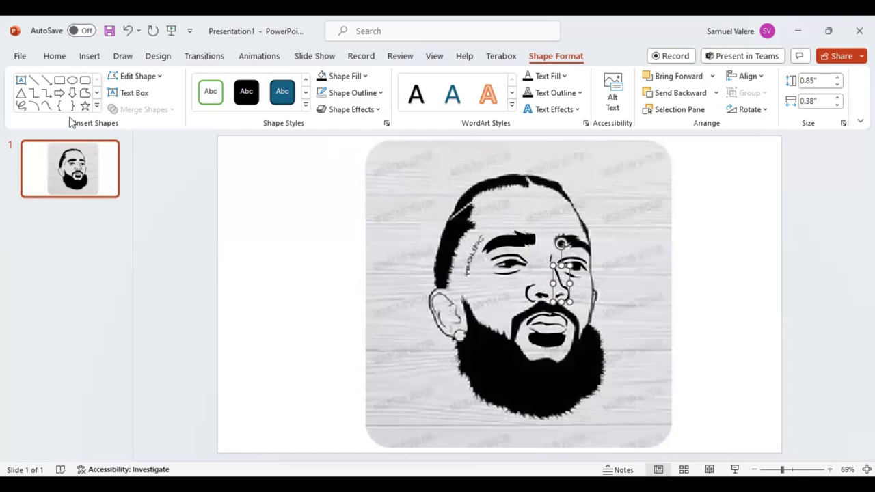
pyautogui.click(46, 106)
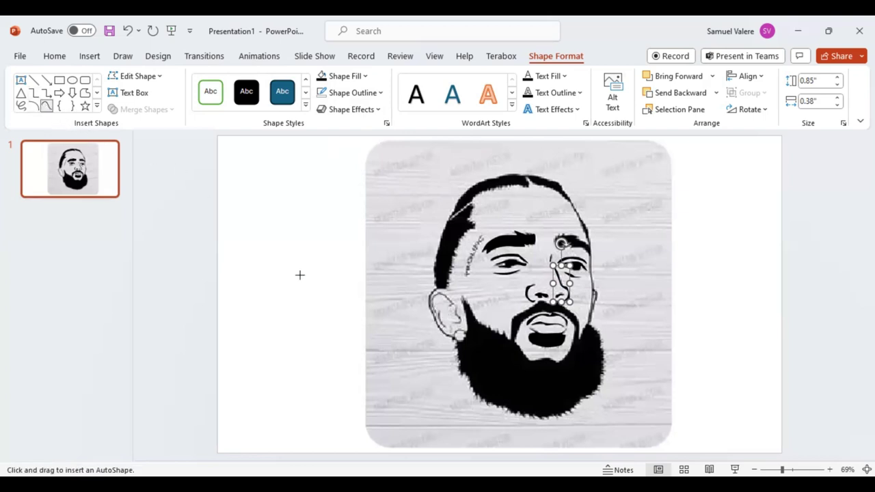
pyautogui.click(457, 305)
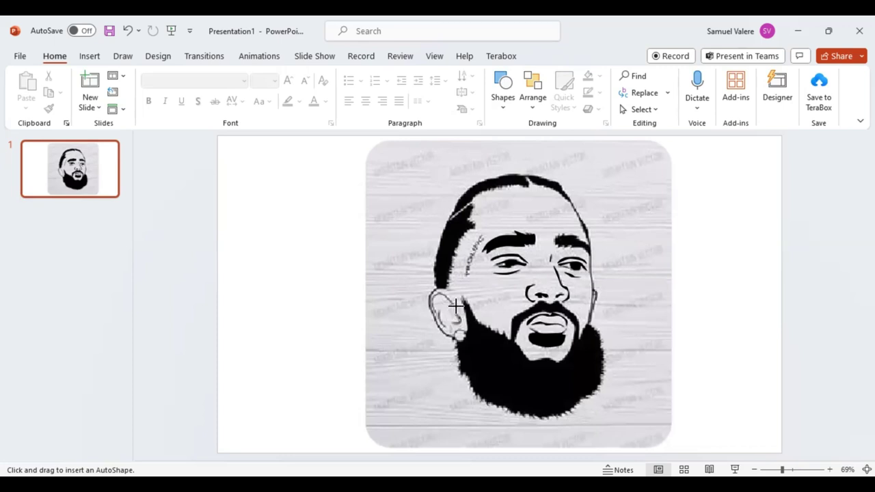
pyautogui.moveTo(452, 301); pyautogui.dragTo(461, 321)
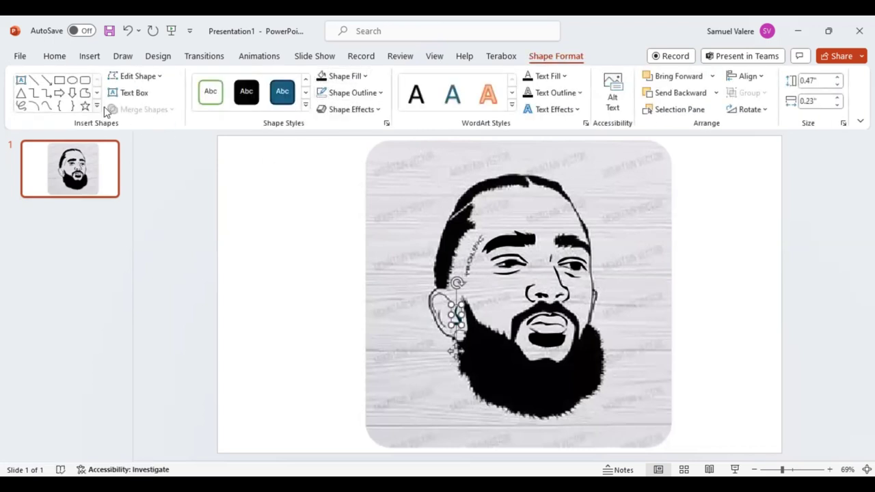
pyautogui.click(45, 106)
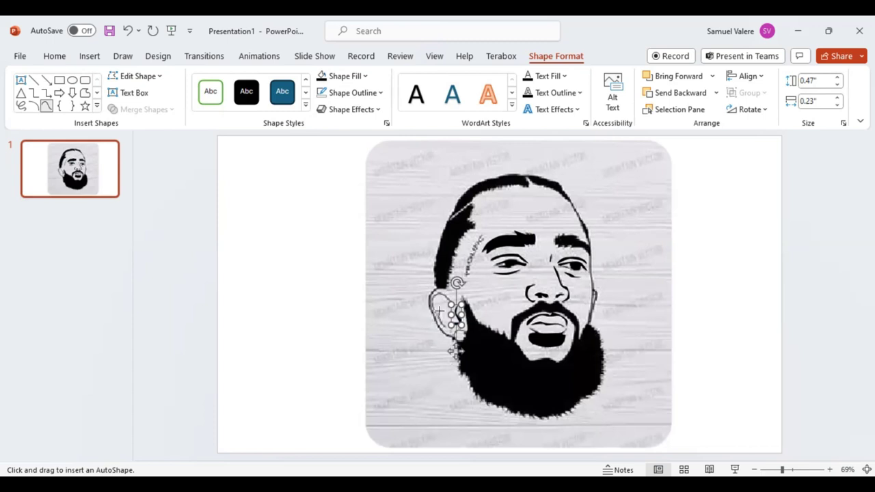
pyautogui.click(440, 312)
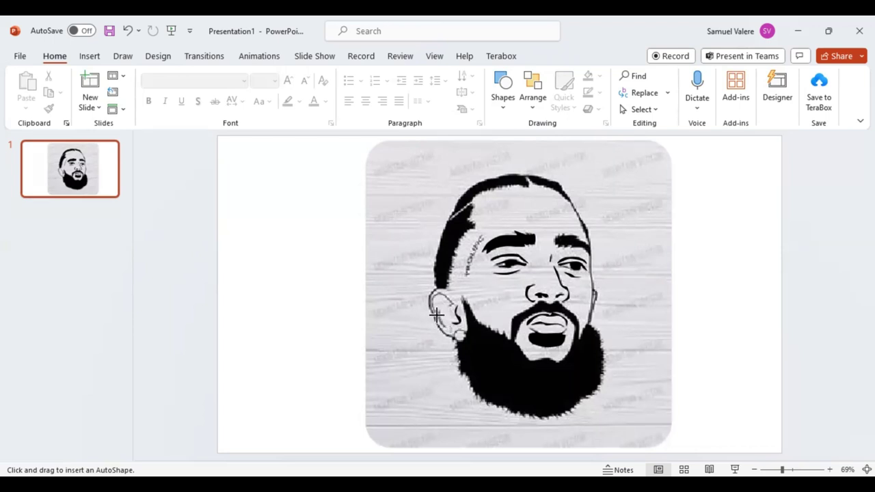
# Step: Replace a misplaced ear curve with one over the inner ear, given a darker style
pyautogui.moveTo(438, 312); pyautogui.dragTo(444, 327)
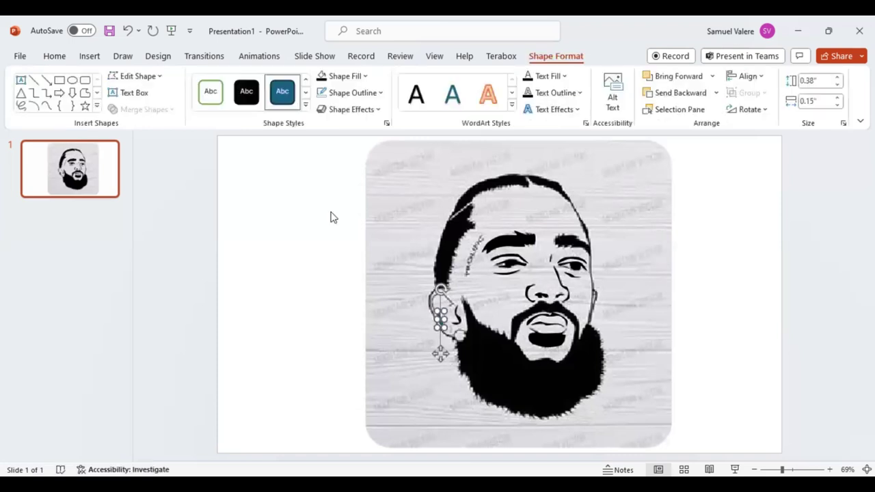
pyautogui.click(46, 106)
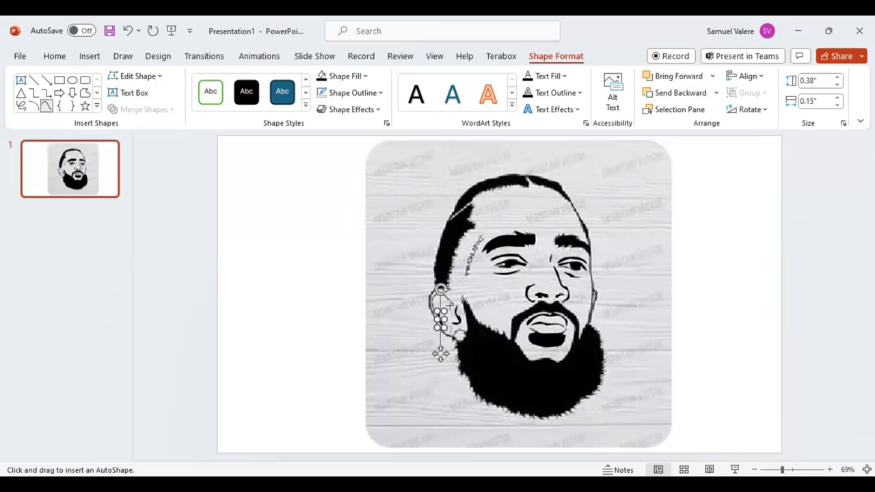
pyautogui.press('Delete')
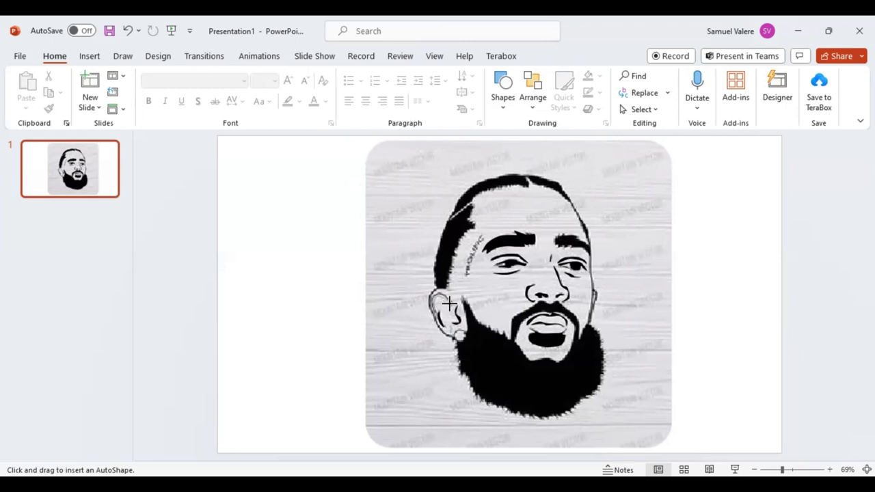
pyautogui.moveTo(431, 294); pyautogui.dragTo(457, 319)
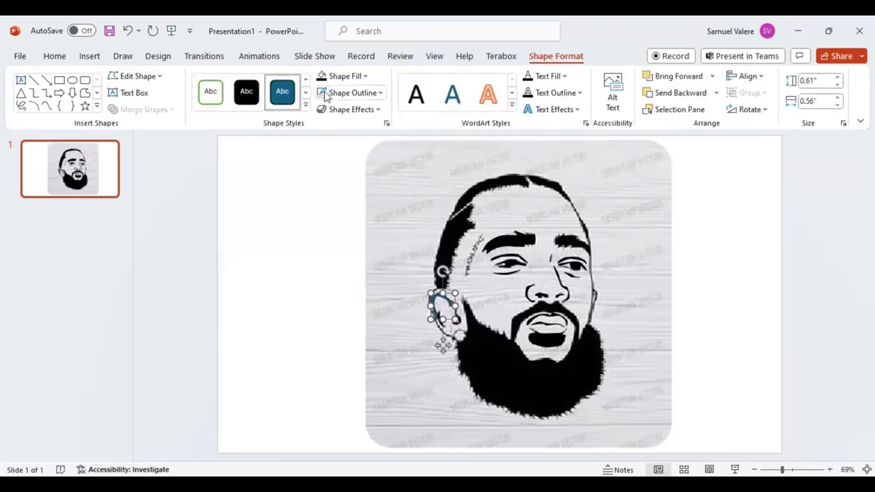
pyautogui.click(322, 77)
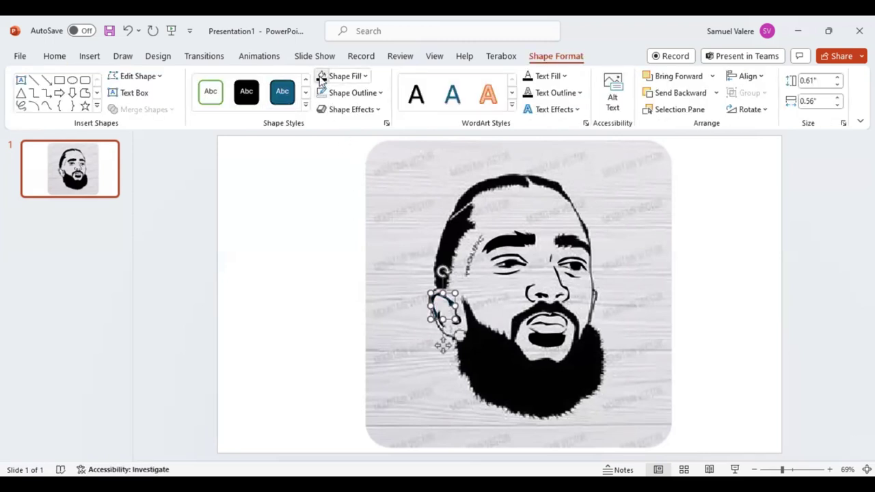
pyautogui.click(48, 109)
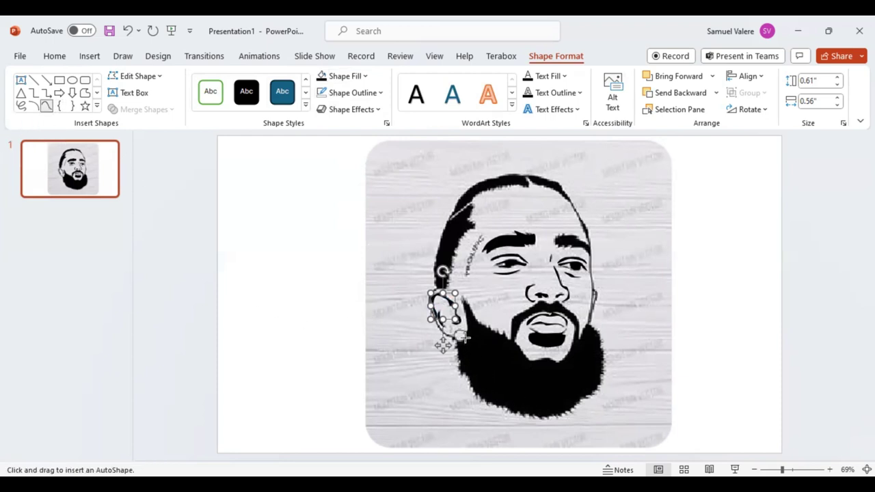
pyautogui.press('Escape')
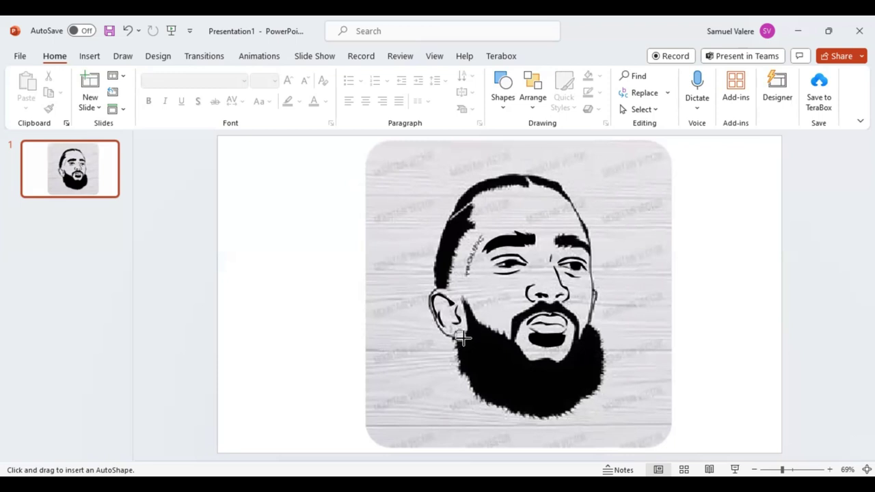
# Step: Draw a small dot at the earlobe and fill it White, Background 1
pyautogui.moveTo(462, 339); pyautogui.dragTo(456, 330)
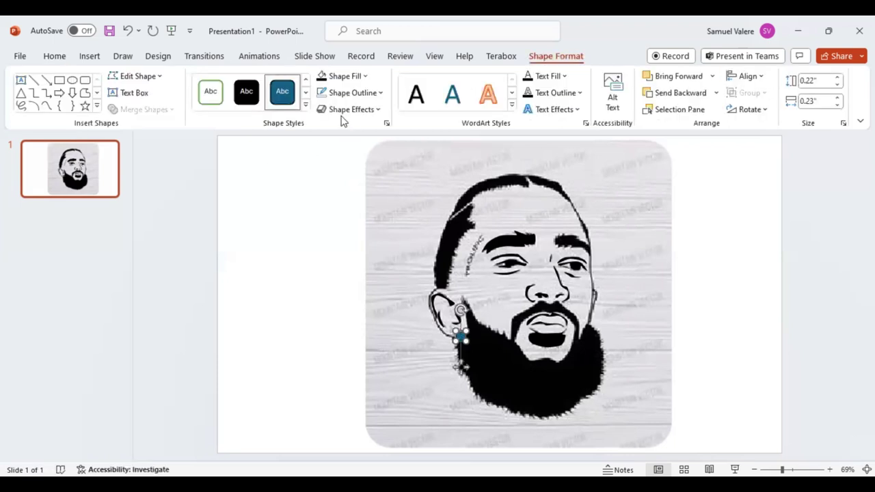
pyautogui.click(365, 75)
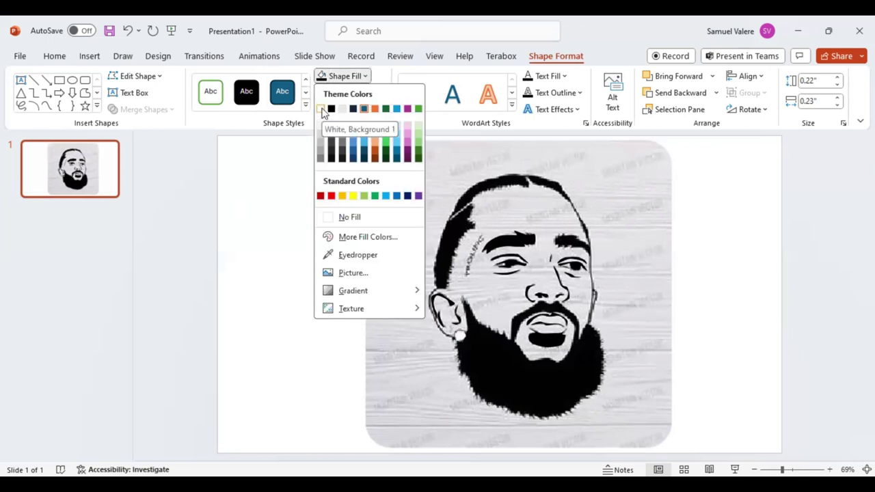
pyautogui.click(418, 209)
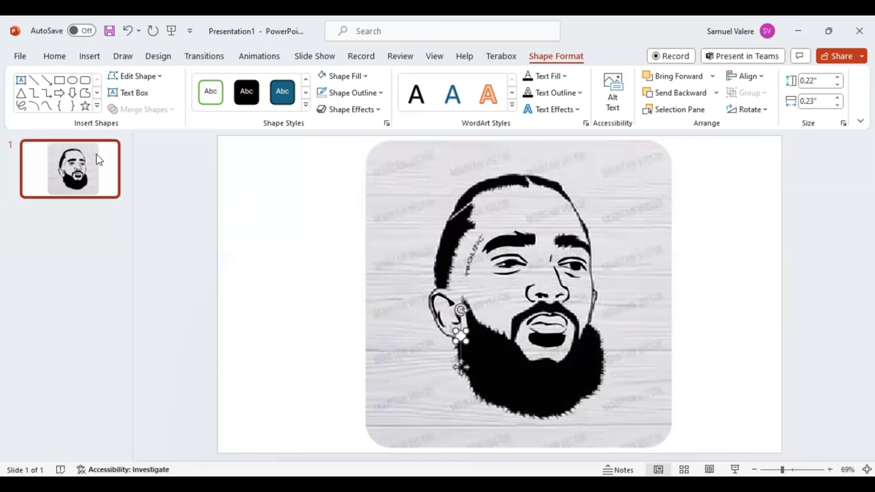
pyautogui.click(47, 106)
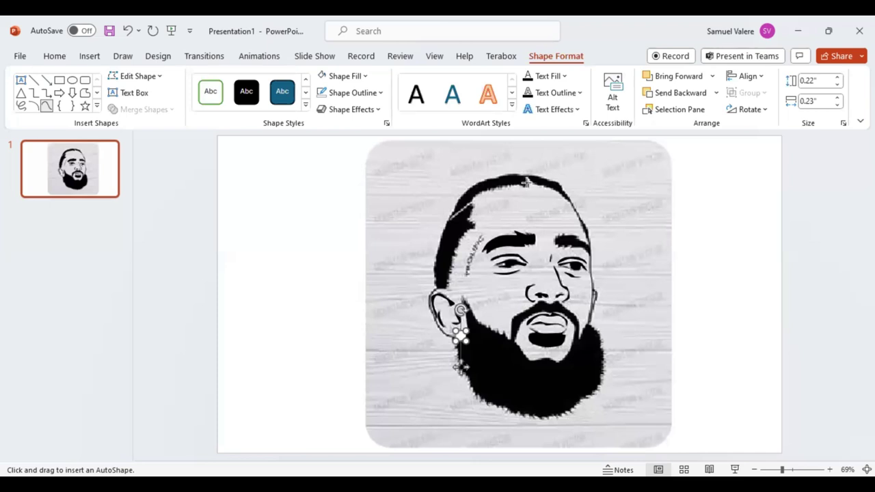
# Step: Outline the face with the Freeform tool from the hairline to the beard, closing at the start
pyautogui.moveTo(526, 177); pyautogui.dragTo(526, 177)
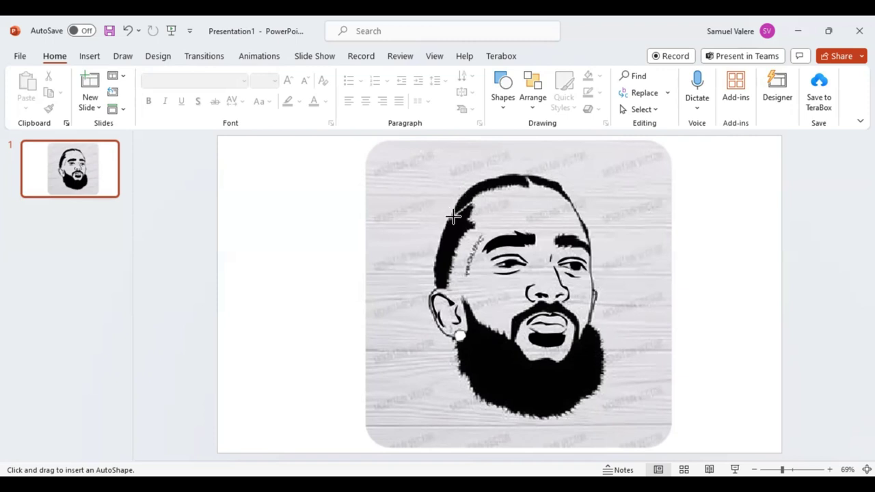
pyautogui.moveTo(451, 218); pyautogui.dragTo(469, 204)
pyautogui.moveTo(470, 204); pyautogui.dragTo(474, 229)
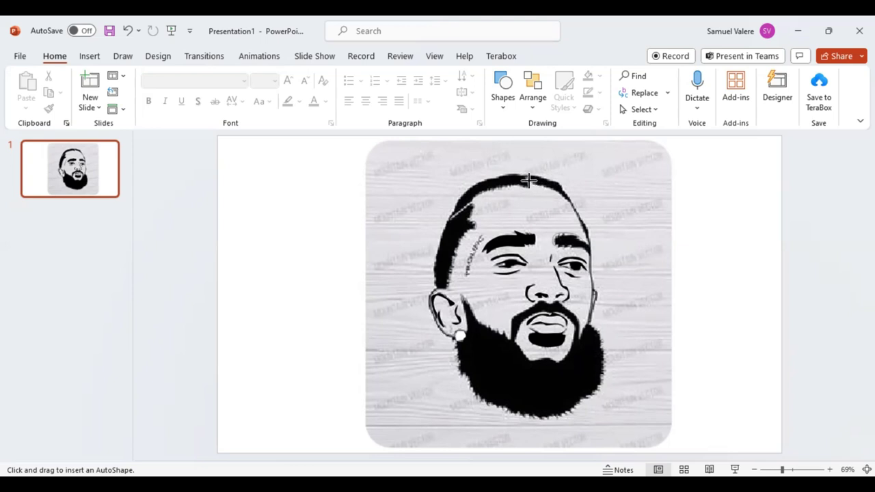
pyautogui.click(528, 179)
pyautogui.click(527, 178)
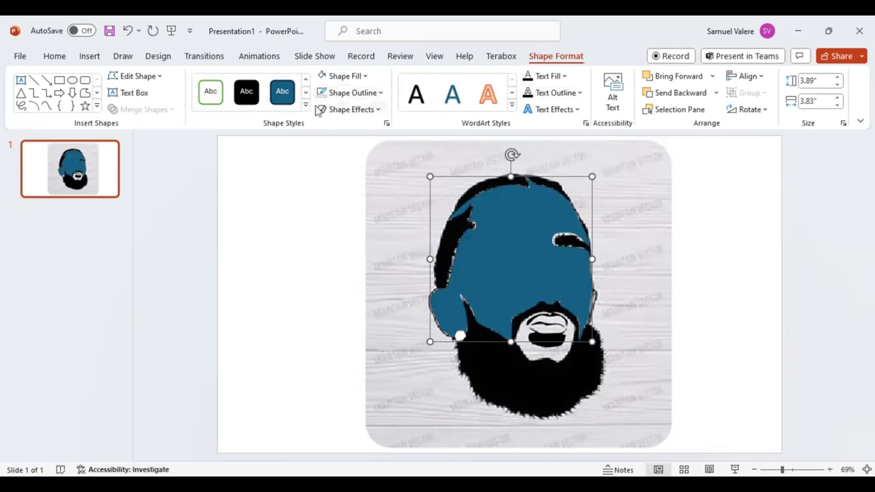
# Step: Fill the face shape white and open Format Shape, returning to its Fill & Line settings
pyautogui.click(324, 78)
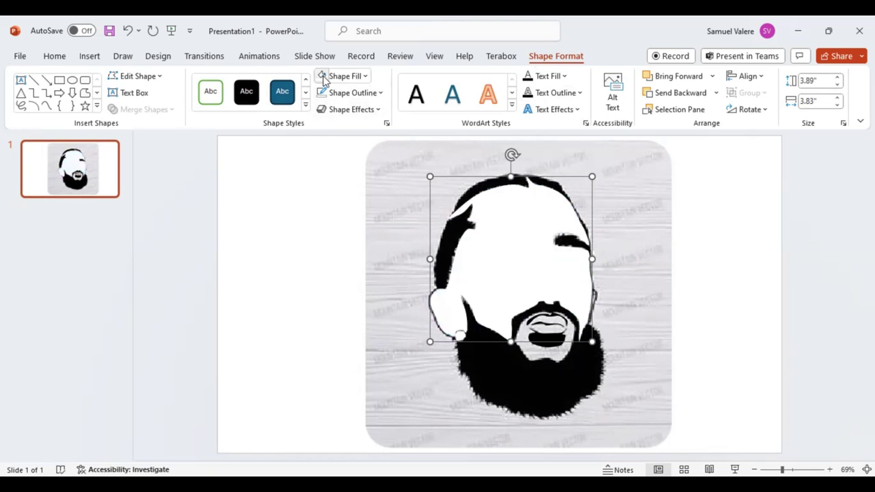
pyautogui.rightClick(524, 255)
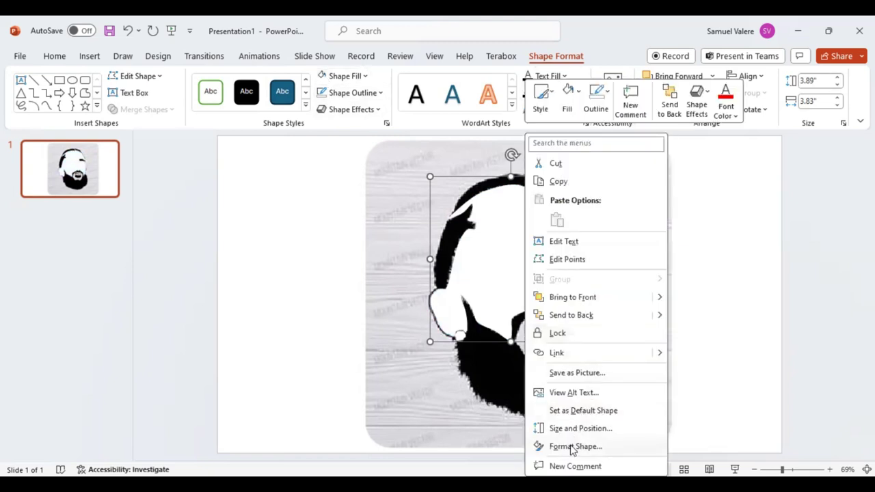
pyautogui.click(573, 447)
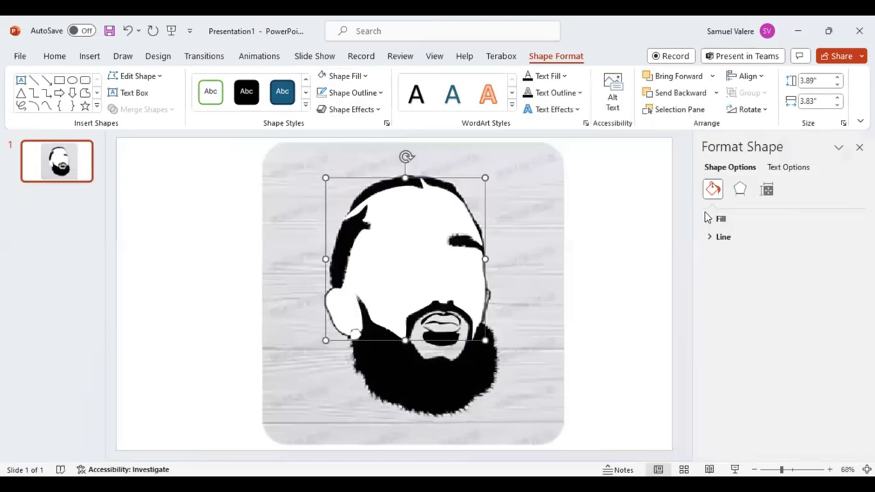
pyautogui.click(767, 192)
pyautogui.click(741, 194)
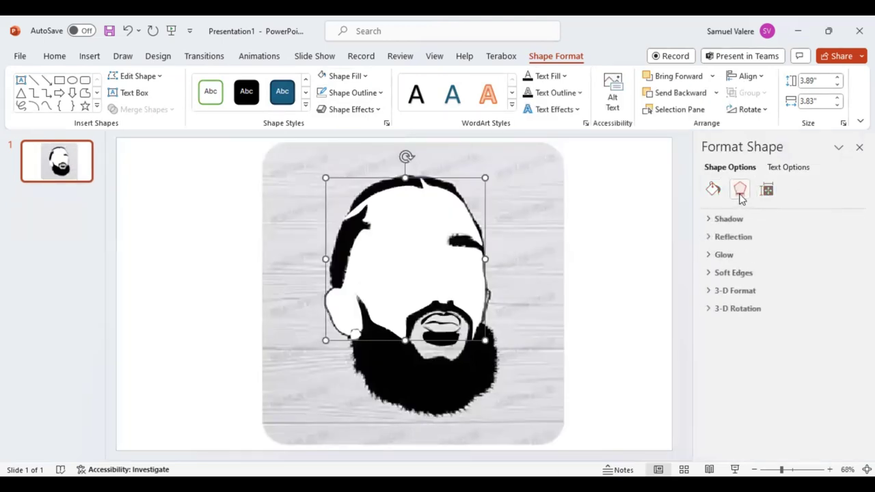
pyautogui.click(713, 191)
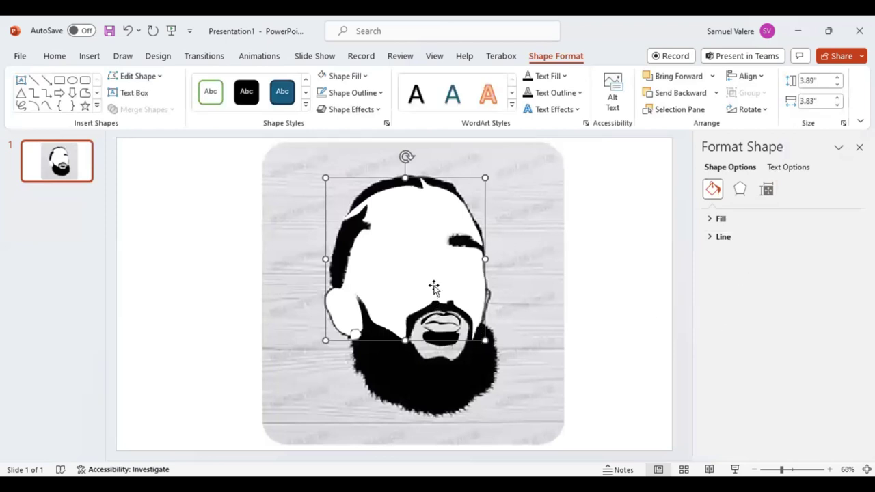
pyautogui.click(632, 343)
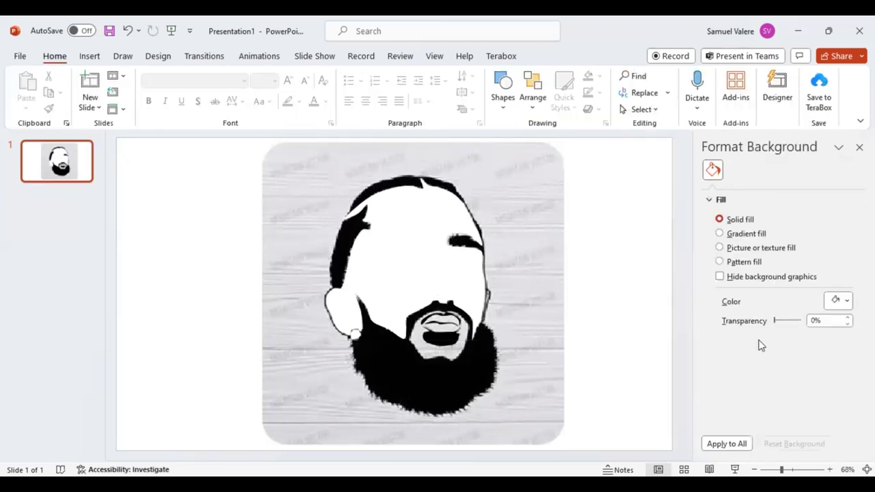
# Step: Try face-shape transparency values and move an Edit Points node at the head's top-left
pyautogui.click(410, 268)
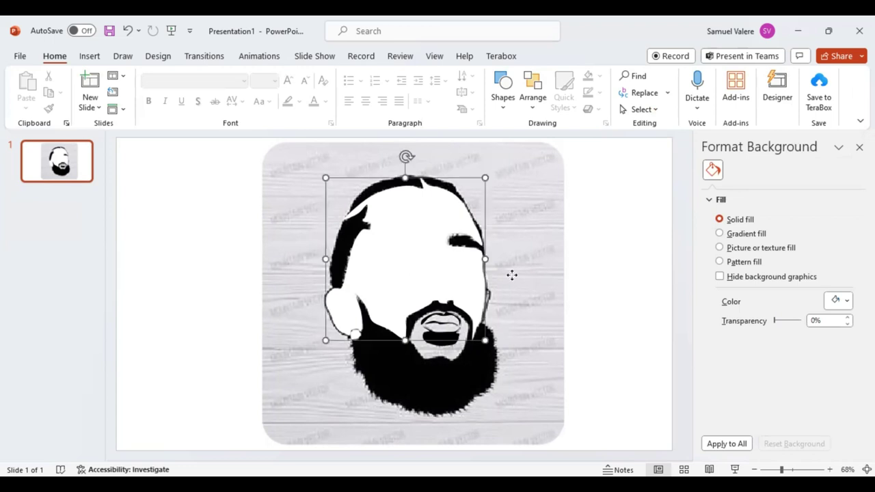
pyautogui.moveTo(777, 353); pyautogui.dragTo(790, 359)
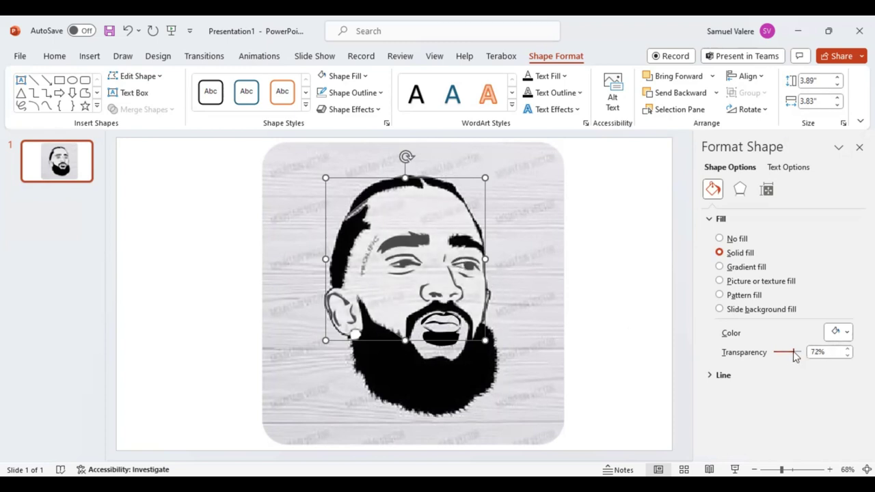
pyautogui.moveTo(794, 354); pyautogui.dragTo(779, 353)
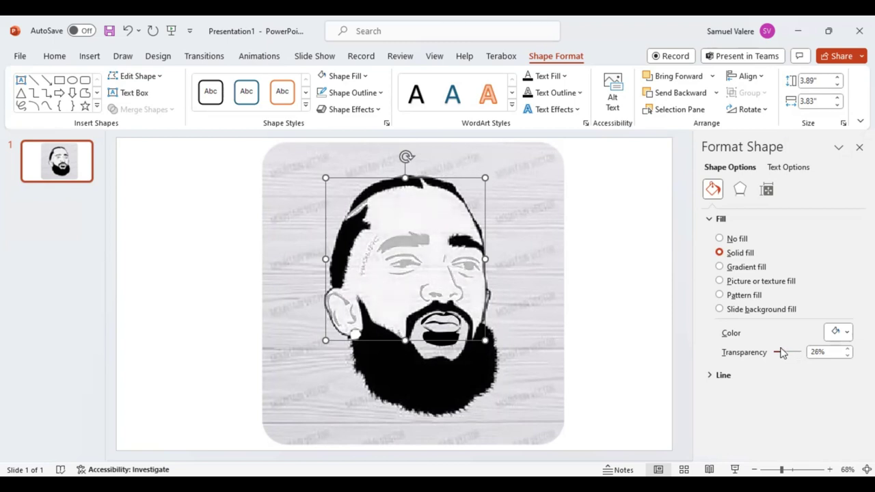
pyautogui.rightClick(391, 219)
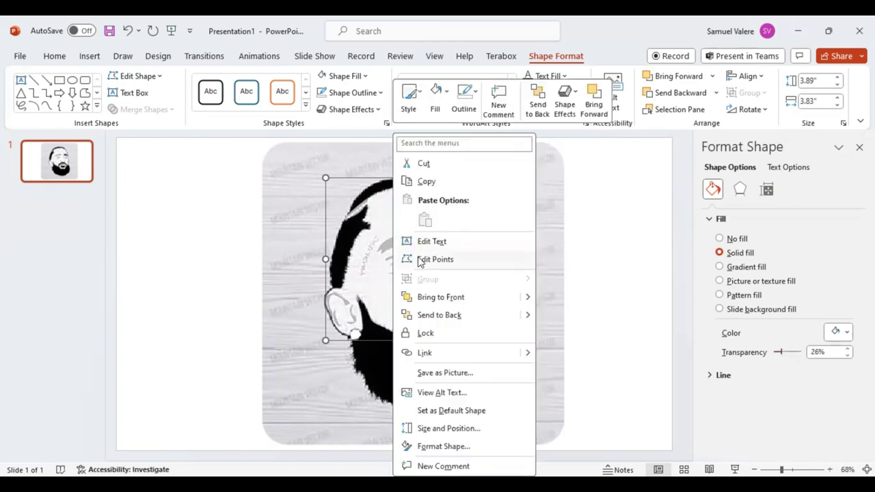
pyautogui.click(410, 258)
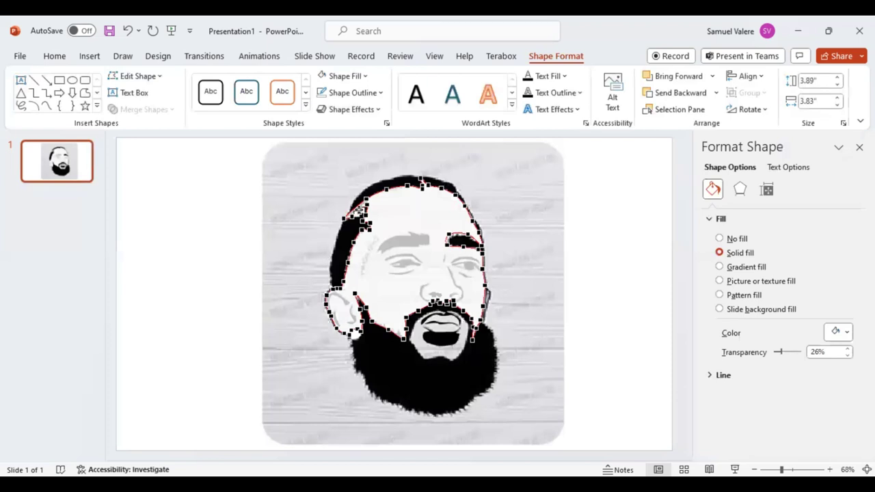
pyautogui.moveTo(359, 209); pyautogui.dragTo(353, 213)
pyautogui.click(596, 323)
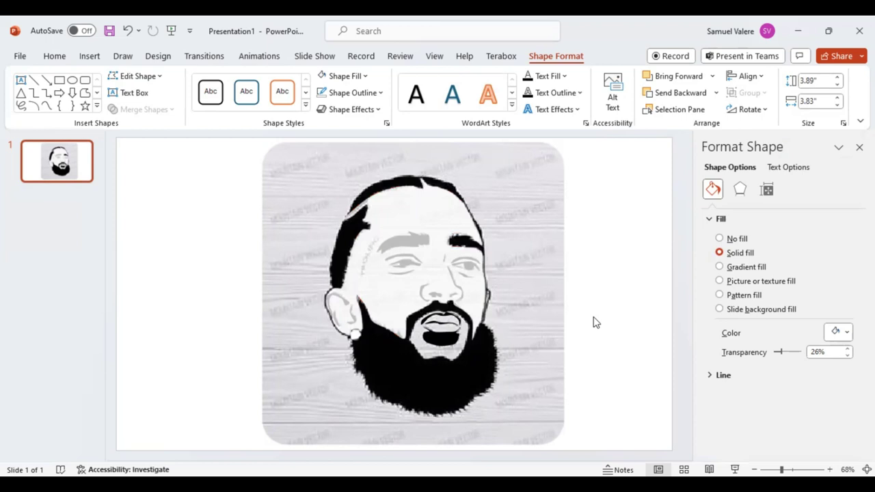
# Step: Set the white face shape's transparency to 64%
pyautogui.click(387, 232)
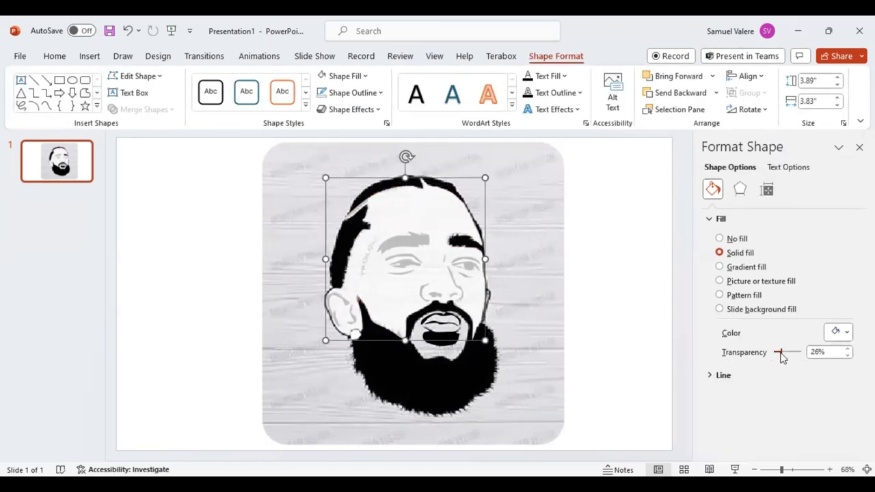
pyautogui.moveTo(780, 353); pyautogui.dragTo(792, 359)
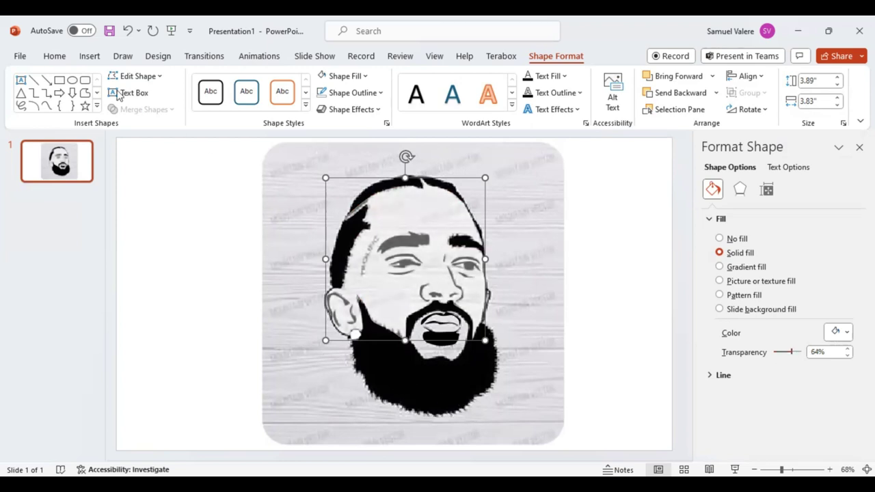
pyautogui.click(46, 106)
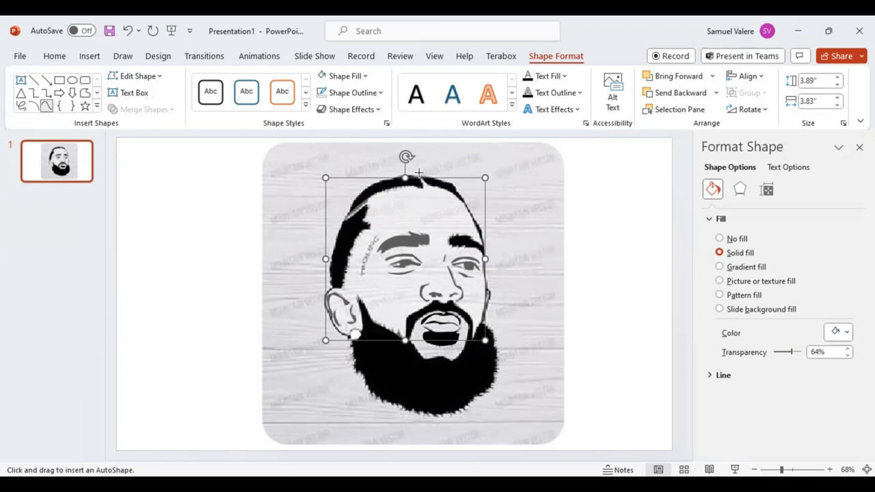
# Step: Trace a closed freeform silhouette around the whole head and beard
pyautogui.press('Escape')
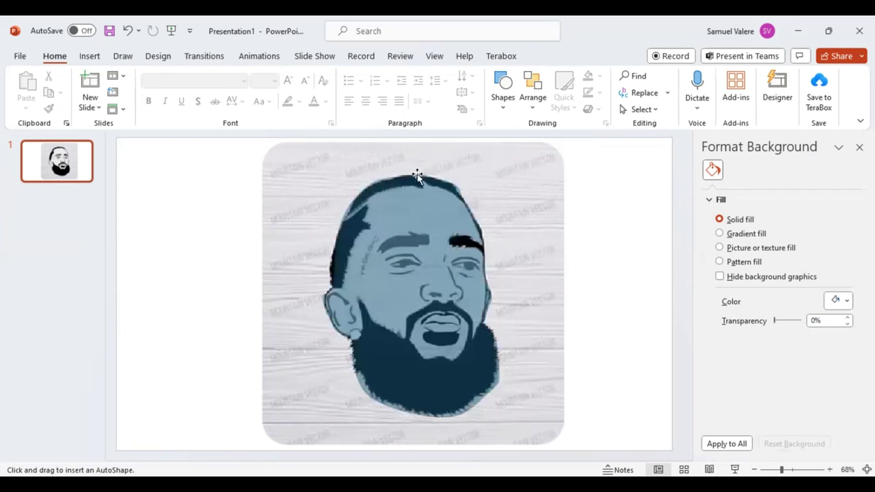
pyautogui.click(416, 175)
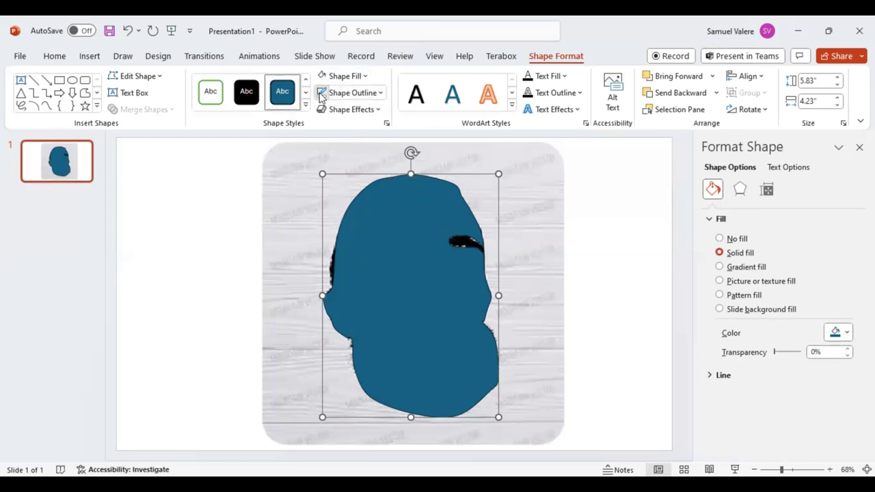
# Step: Fill the head silhouette black and send it to the back
pyautogui.click(367, 77)
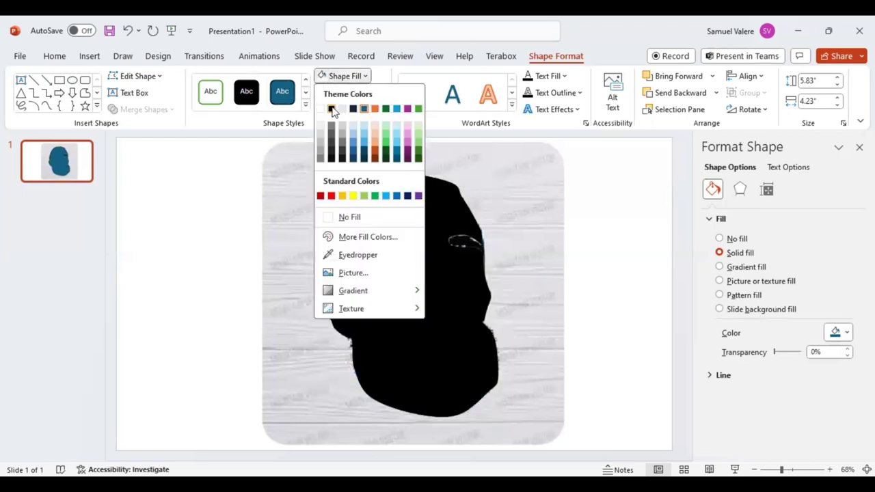
pyautogui.click(333, 111)
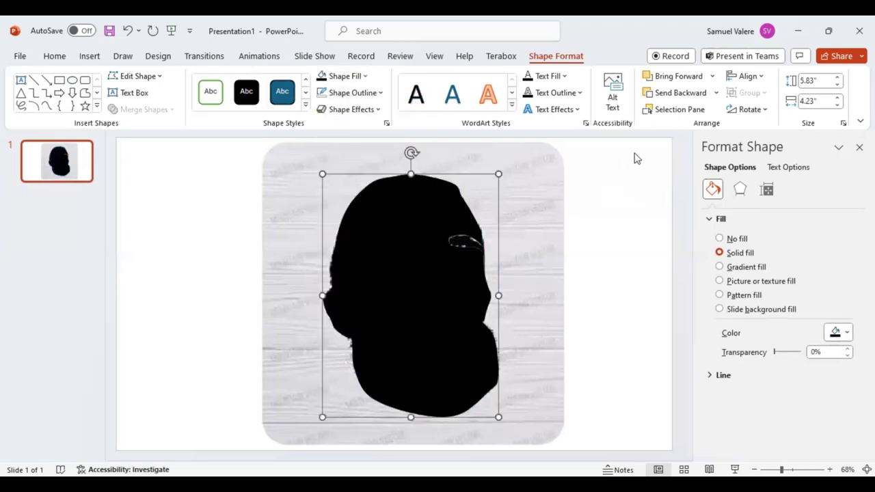
pyautogui.click(716, 93)
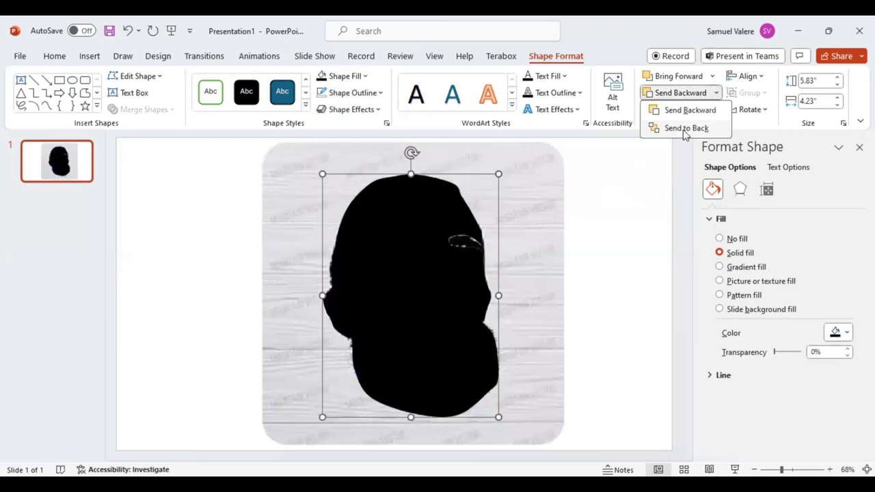
pyautogui.click(684, 129)
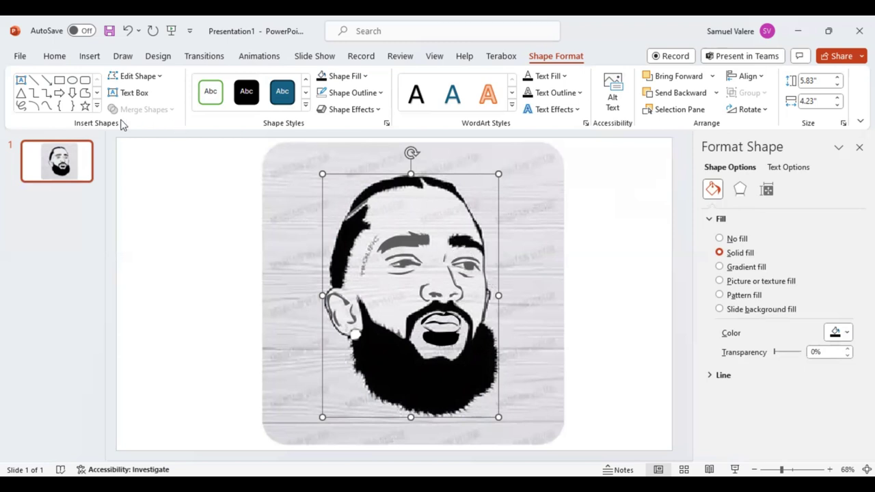
pyautogui.click(46, 106)
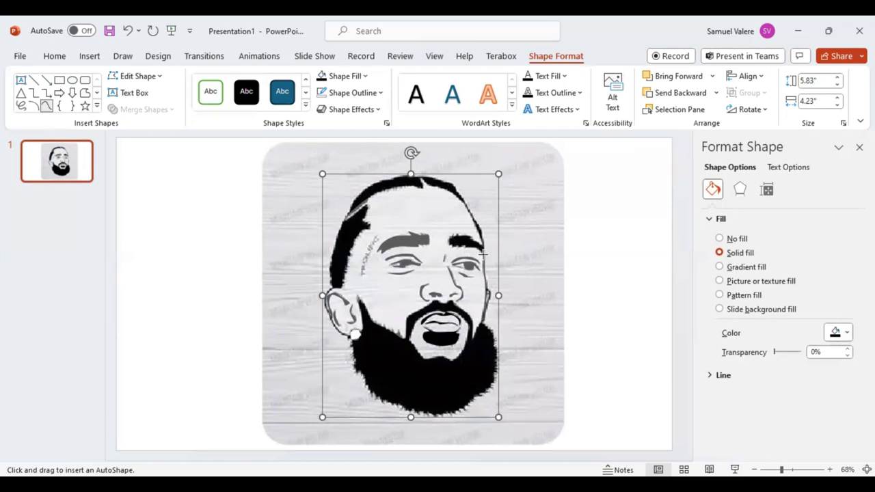
# Step: Draw a freeform shape over the right eyebrow and fill it black
pyautogui.press('Escape')
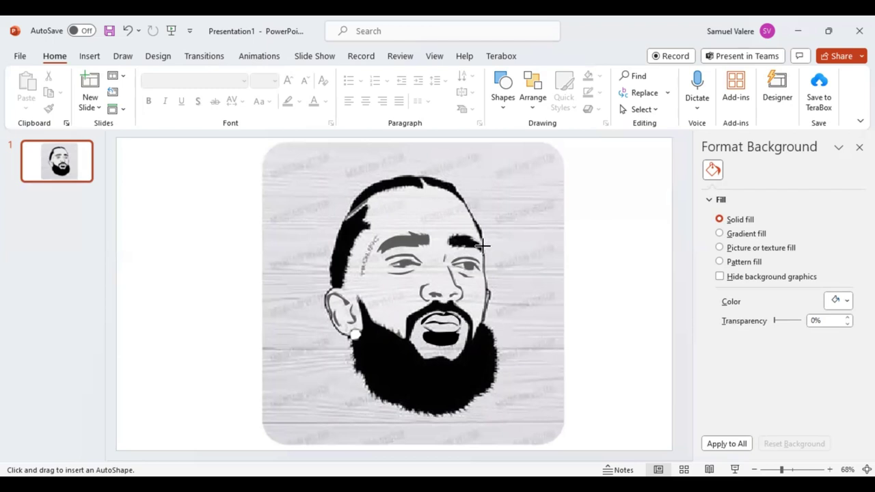
pyautogui.moveTo(482, 245); pyautogui.dragTo(487, 254)
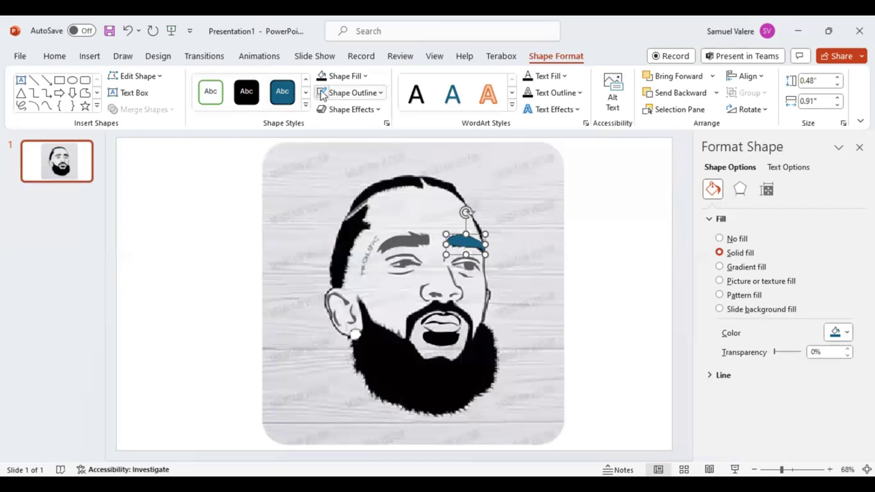
pyautogui.click(325, 77)
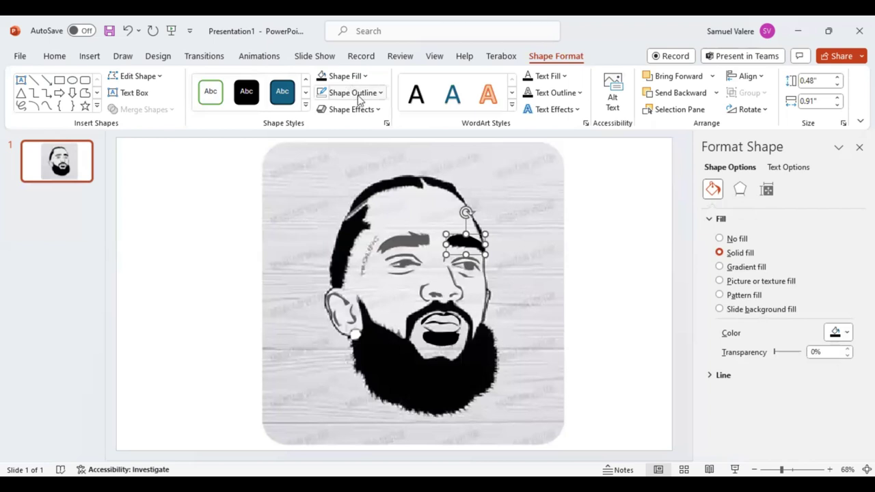
# Step: Set the face shape's transparency to 0% so it is opaque white
pyautogui.click(409, 241)
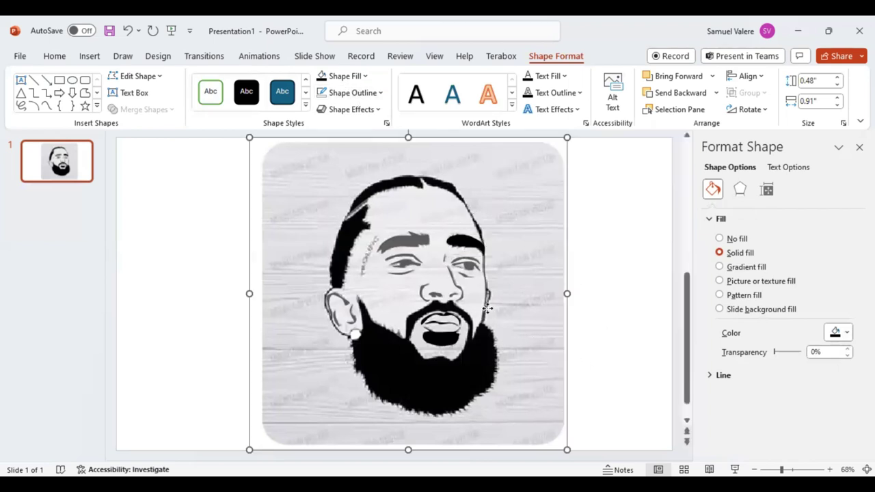
pyautogui.click(402, 288)
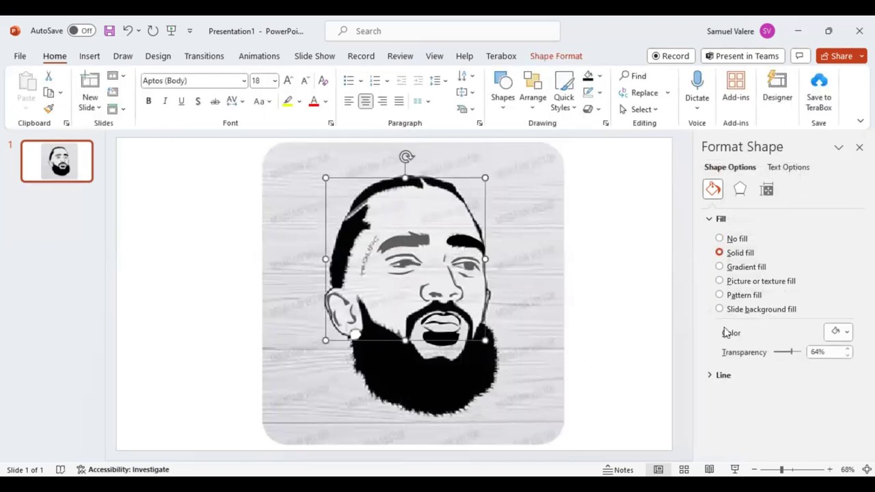
pyautogui.moveTo(790, 351); pyautogui.dragTo(773, 351)
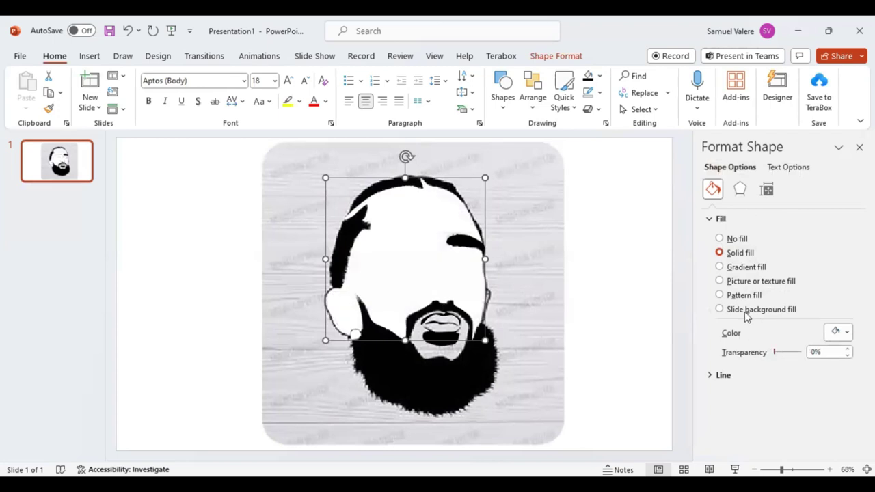
# Step: Layer the face shape just behind the eye, ear and eyebrow details, then shrink the reference photo
pyautogui.click(540, 57)
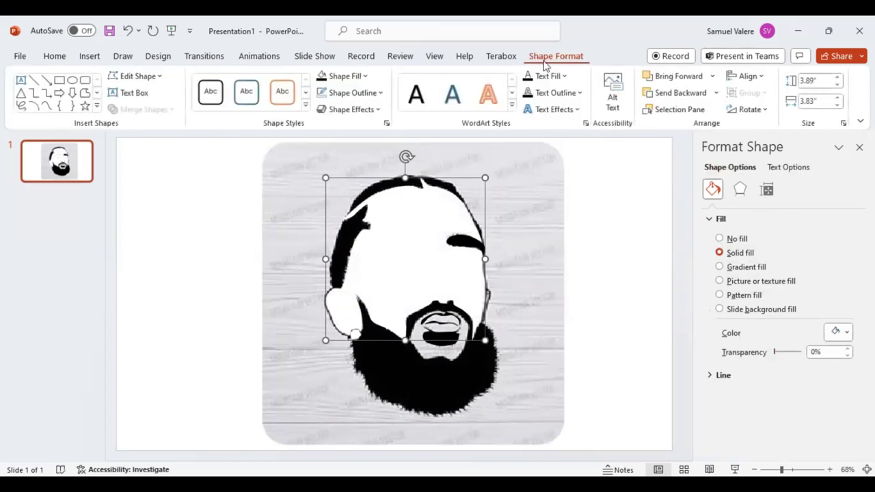
pyautogui.click(681, 93)
pyautogui.click(680, 93)
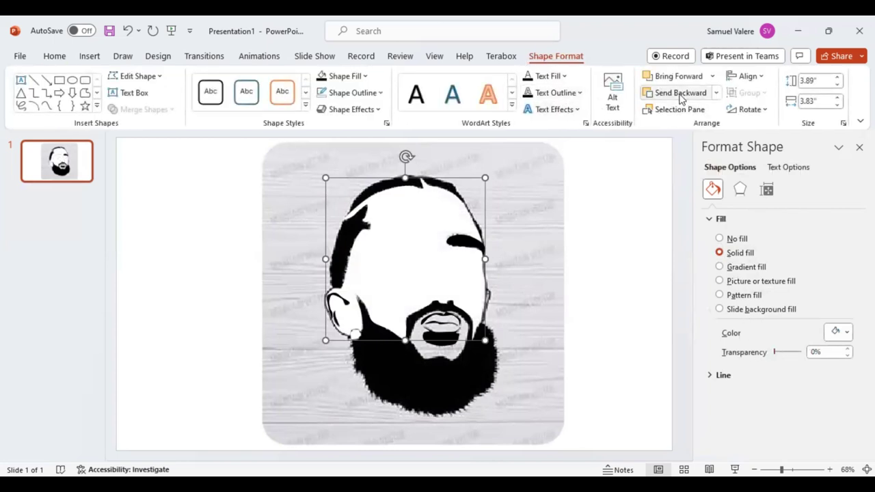
pyautogui.click(681, 93)
pyautogui.click(681, 93)
pyautogui.click(681, 93)
pyautogui.click(680, 93)
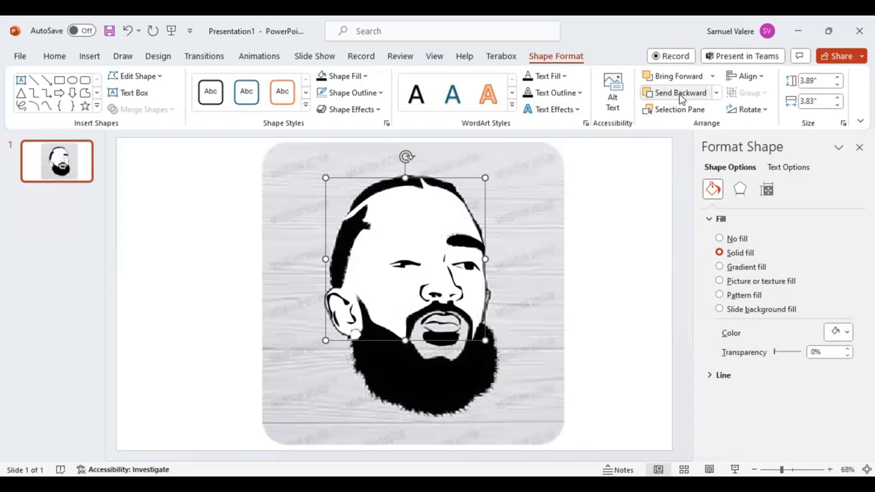
pyautogui.click(680, 93)
pyautogui.click(681, 93)
pyautogui.click(680, 94)
pyautogui.click(681, 94)
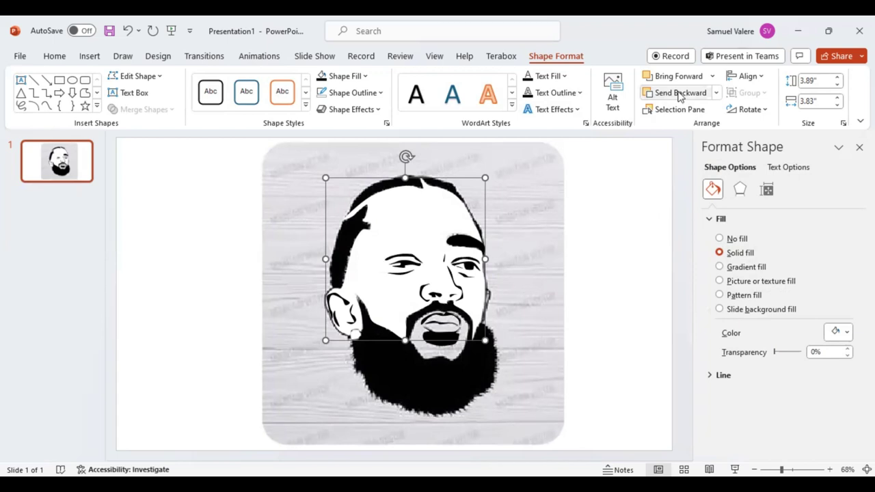
pyautogui.click(680, 94)
pyautogui.click(681, 94)
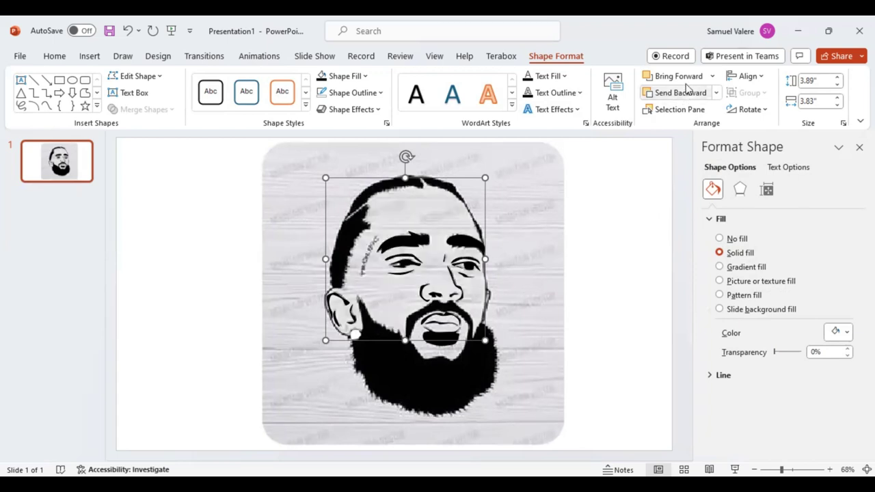
pyautogui.click(681, 76)
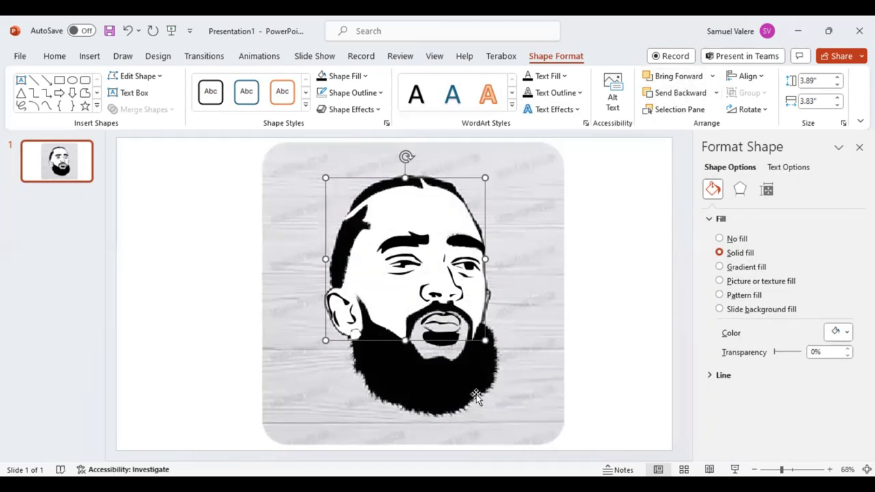
pyautogui.click(426, 386)
pyautogui.moveTo(263, 153)
pyautogui.mouseDown()
pyautogui.moveTo(411, 305)
pyautogui.moveTo(476, 359)
pyautogui.mouseUp()
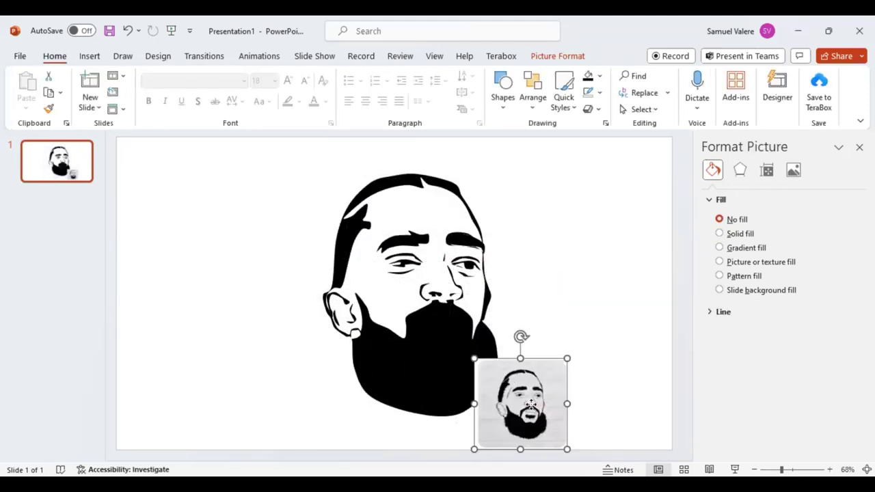
# Step: Move the small photo to the top-right corner and send the black head silhouette back two layers
pyautogui.moveTo(537, 392)
pyautogui.mouseDown()
pyautogui.moveTo(609, 284)
pyautogui.moveTo(638, 202)
pyautogui.mouseUp()
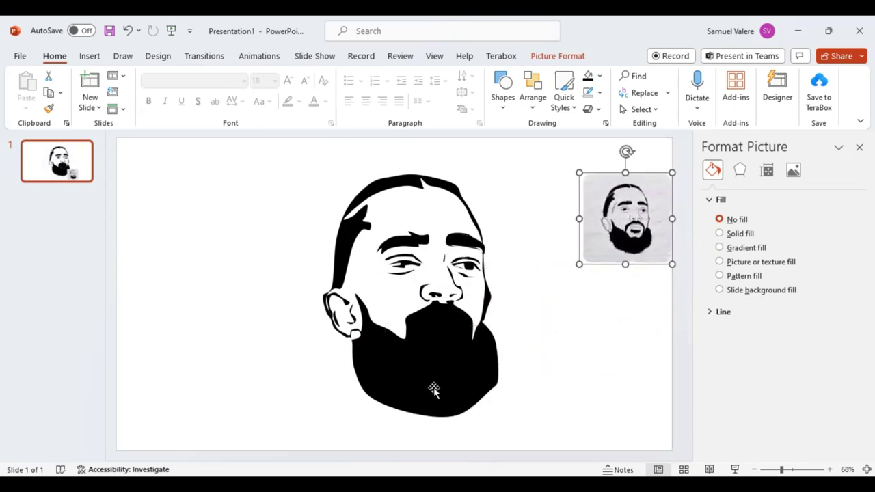
pyautogui.click(445, 395)
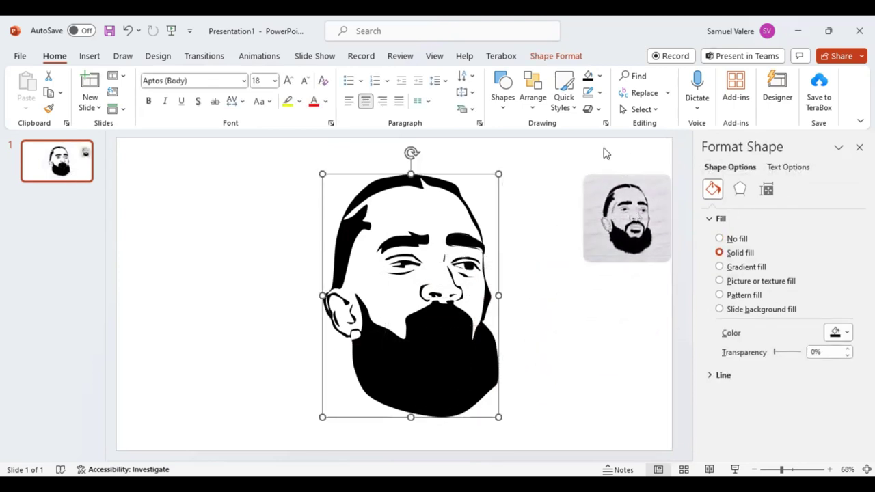
pyautogui.click(556, 56)
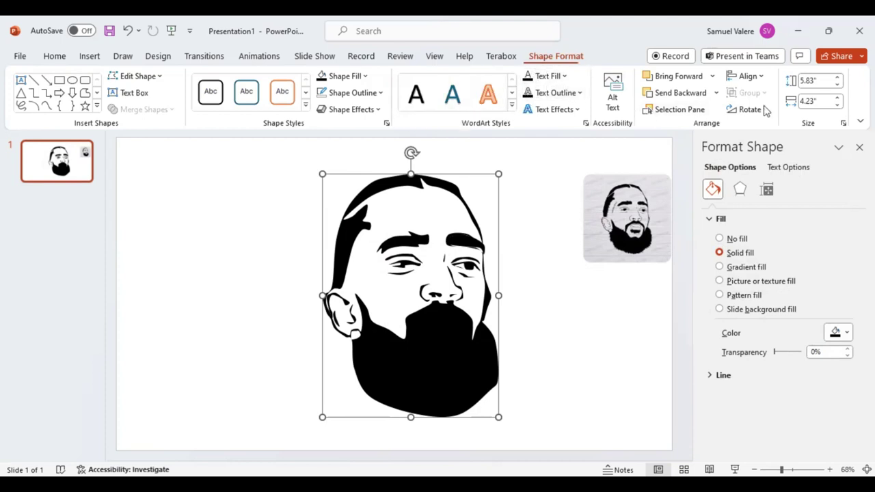
pyautogui.click(696, 99)
pyautogui.click(697, 99)
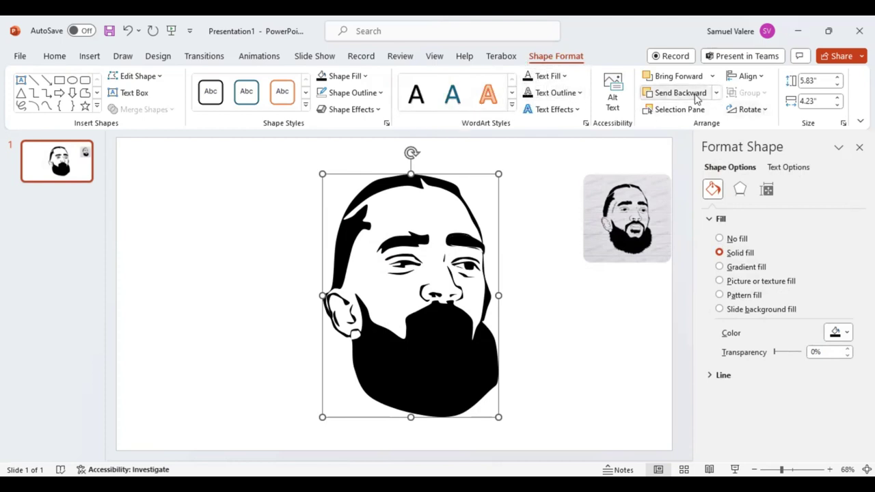
pyautogui.click(716, 93)
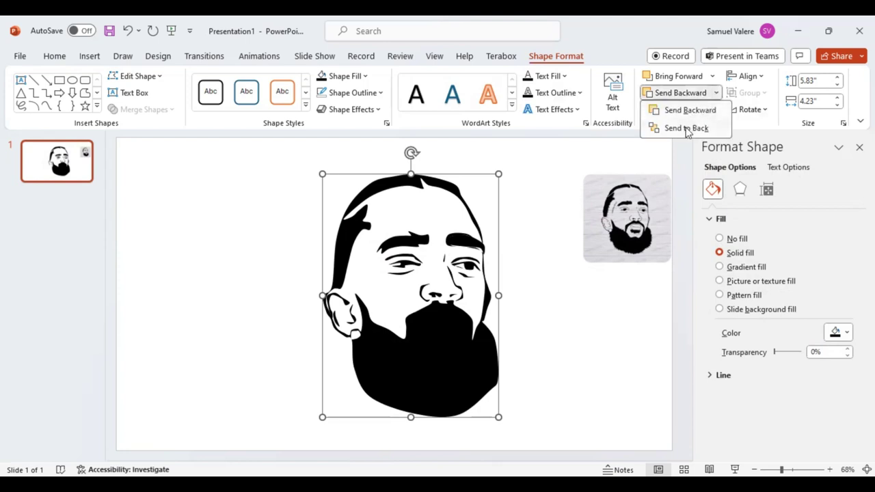
# Step: Send the head silhouette to the back, then undo until the reference photo is full size again
pyautogui.click(686, 129)
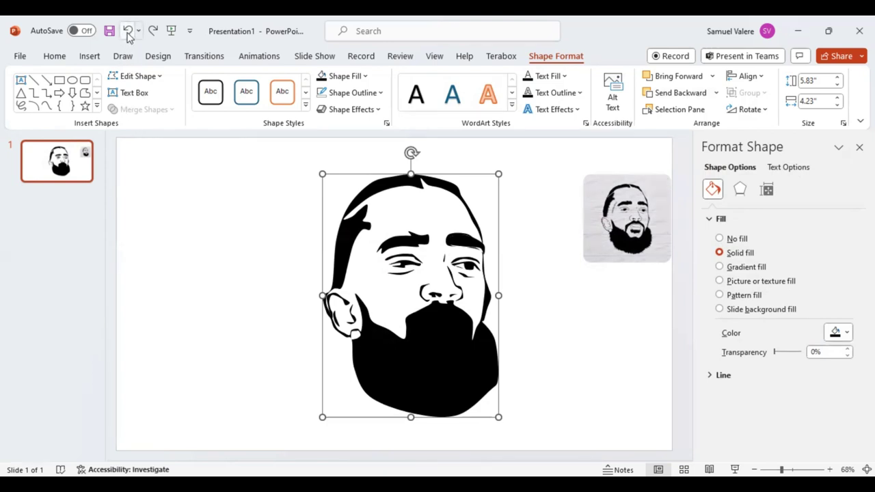
pyautogui.click(128, 32)
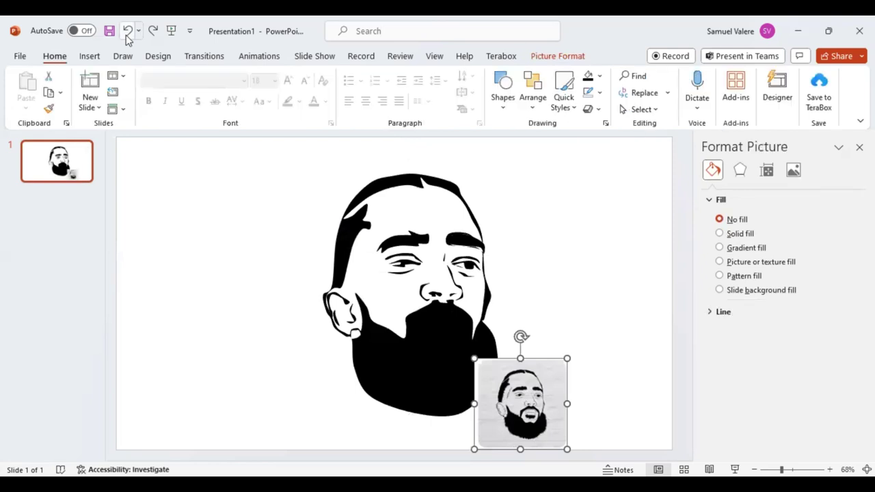
pyautogui.click(127, 34)
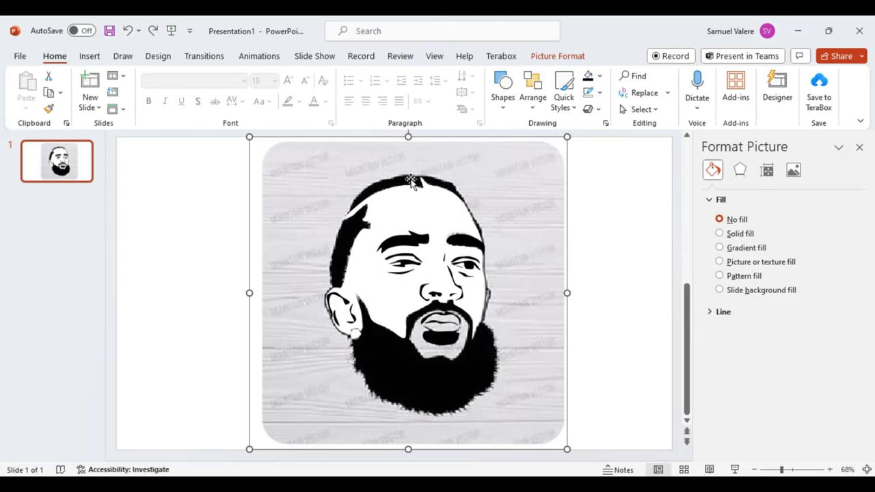
pyautogui.click(152, 32)
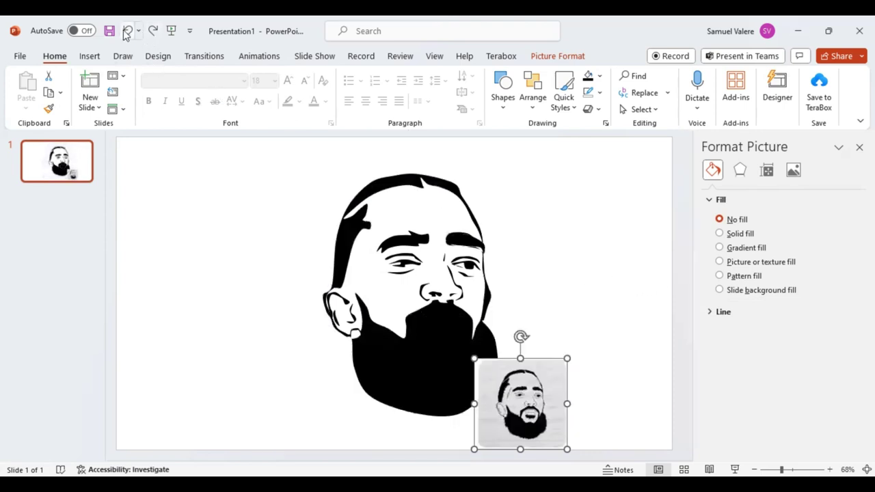
pyautogui.click(126, 32)
pyautogui.click(127, 32)
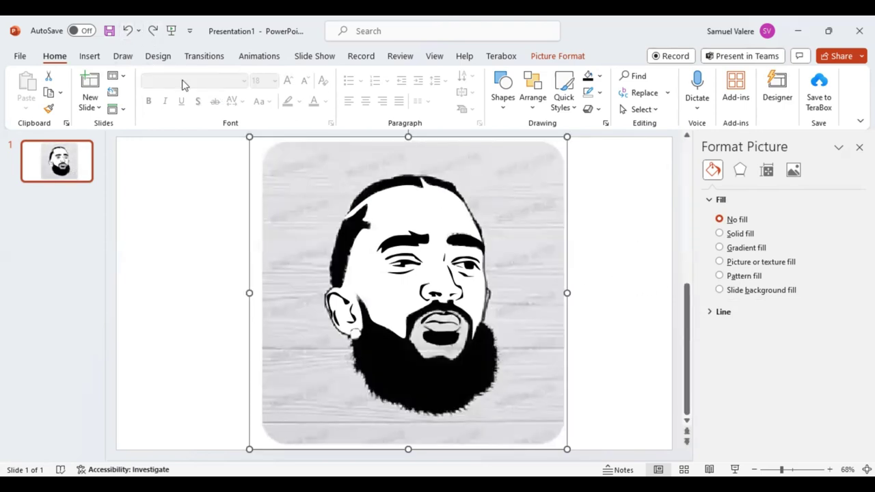
pyautogui.click(90, 57)
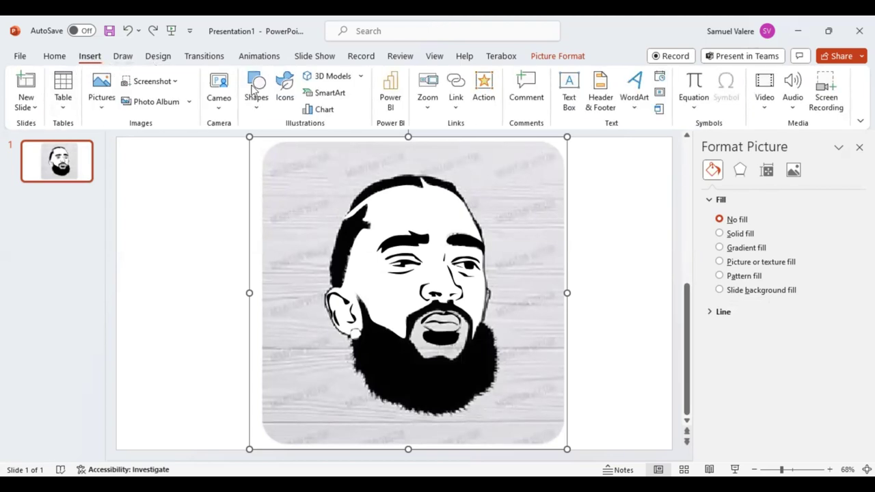
# Step: Trace a closed freeform shape, about 1.22" by 1.41", over the mouth and chin
pyautogui.click(258, 109)
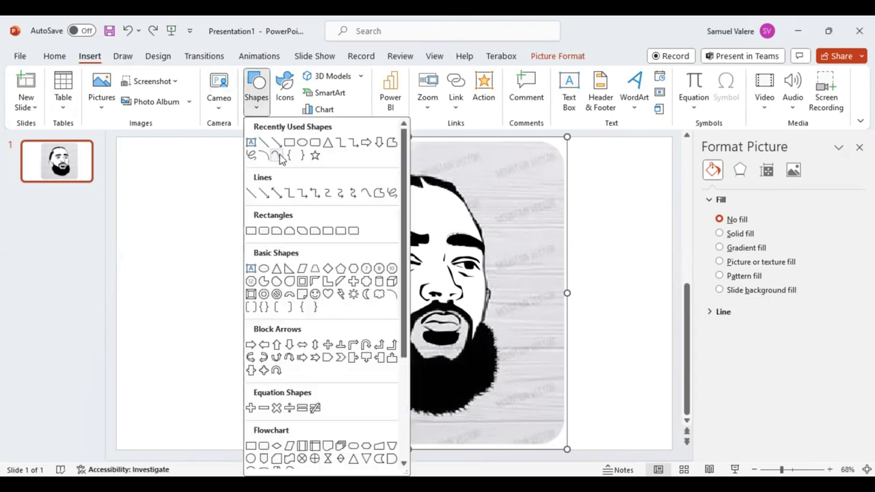
pyautogui.click(278, 156)
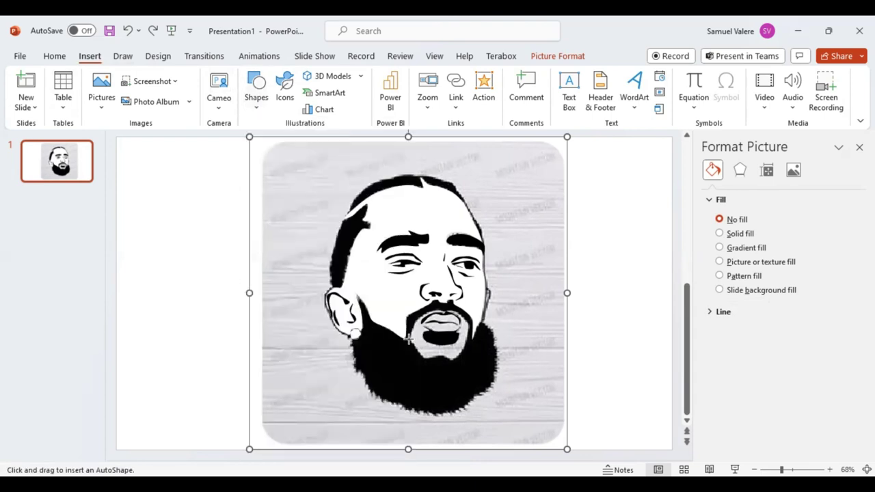
pyautogui.click(411, 342)
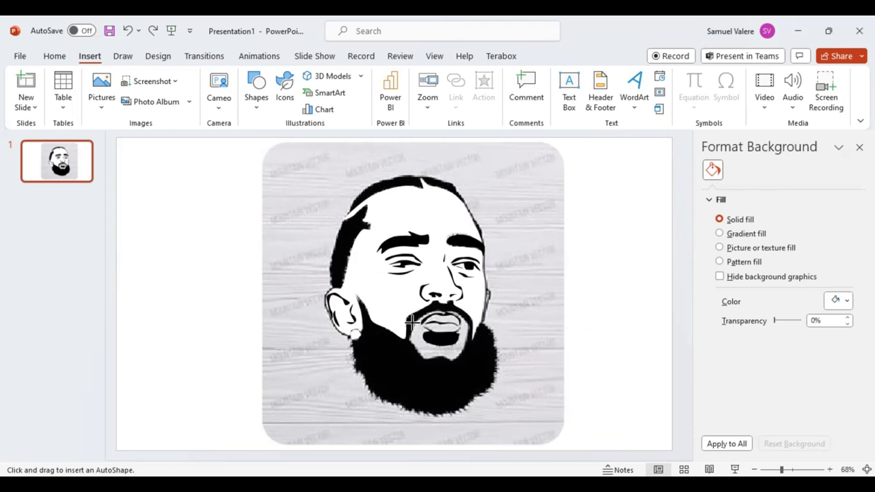
pyautogui.click(408, 336)
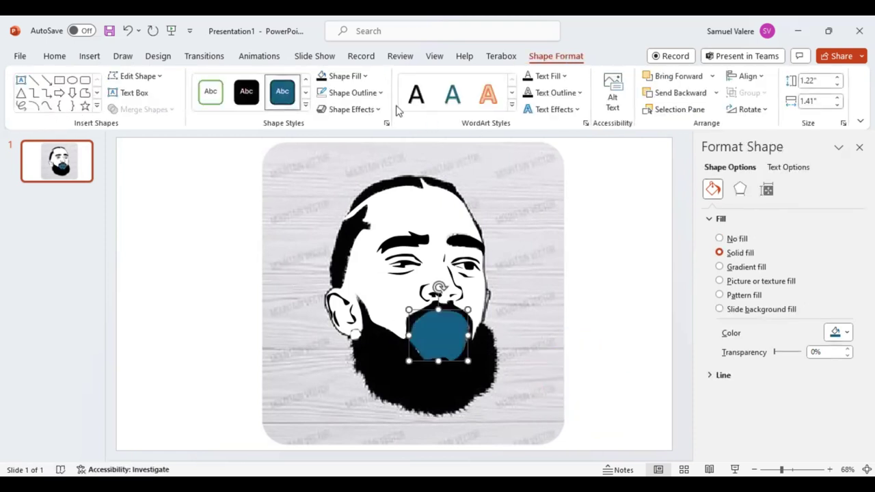
# Step: Fill the mouth shape white, send it to the back, then bring it forward one layer
pyautogui.click(365, 77)
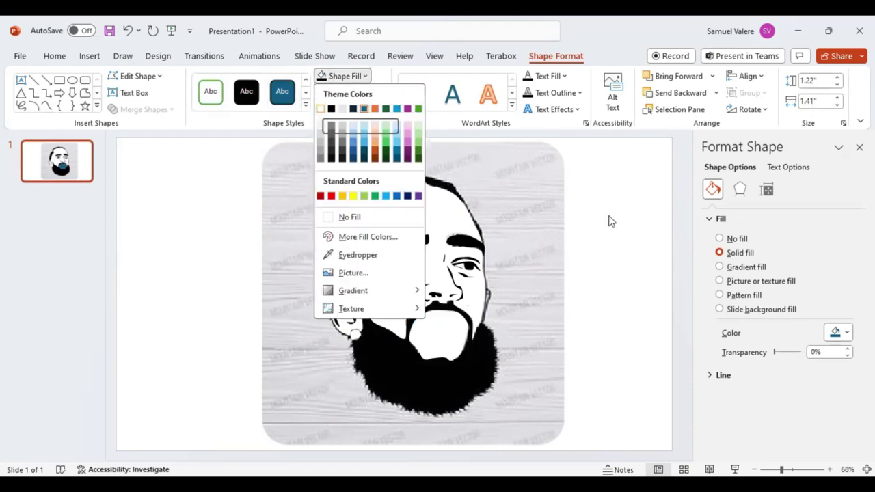
pyautogui.click(320, 108)
pyautogui.click(692, 98)
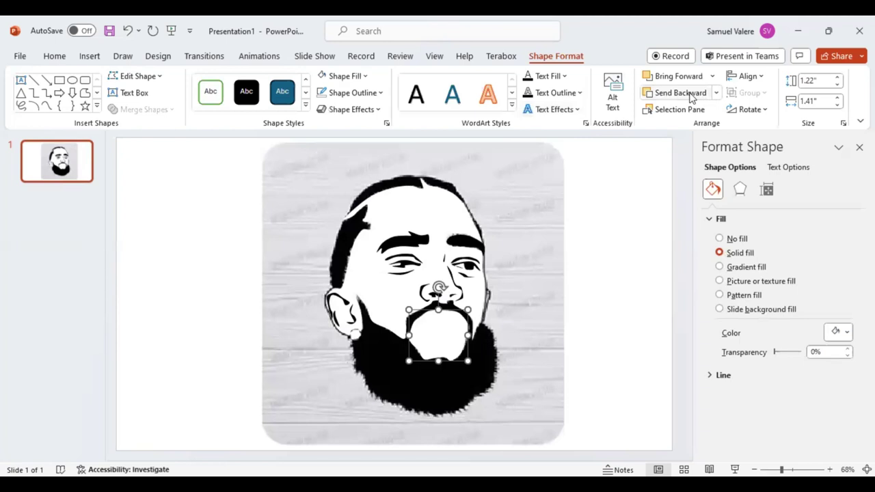
pyautogui.click(692, 98)
pyautogui.click(692, 98)
pyautogui.click(717, 93)
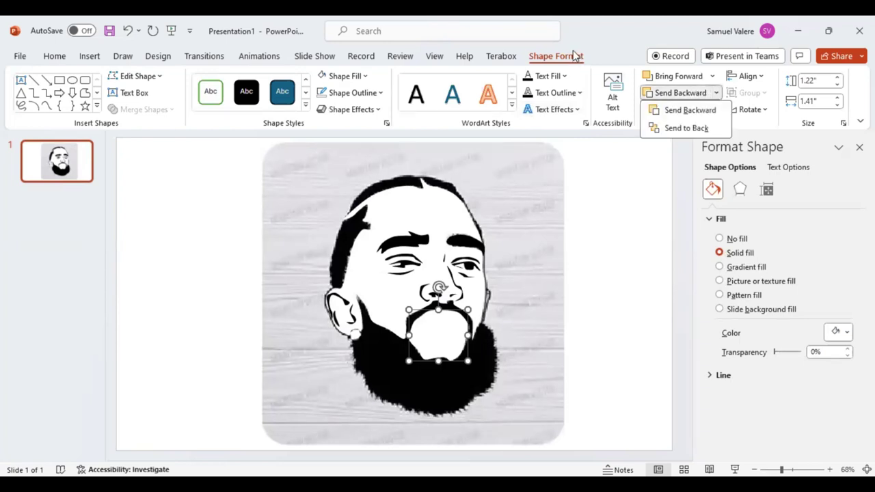
pyautogui.click(684, 130)
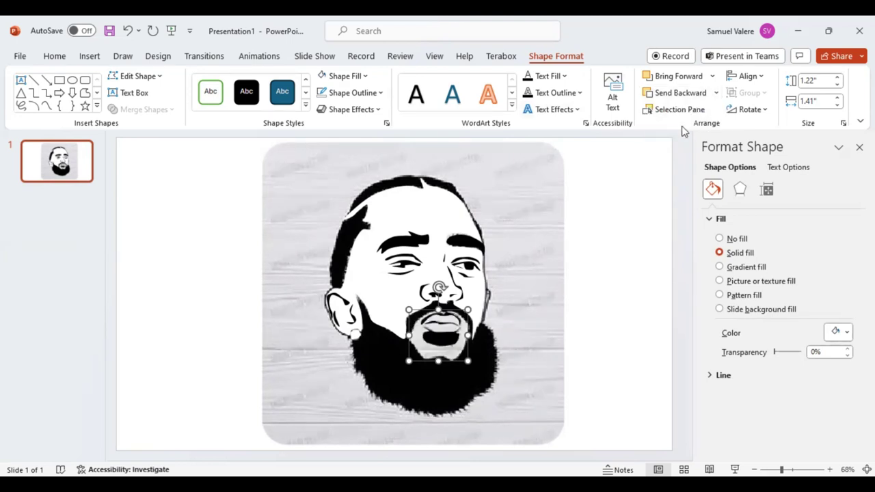
pyautogui.click(678, 79)
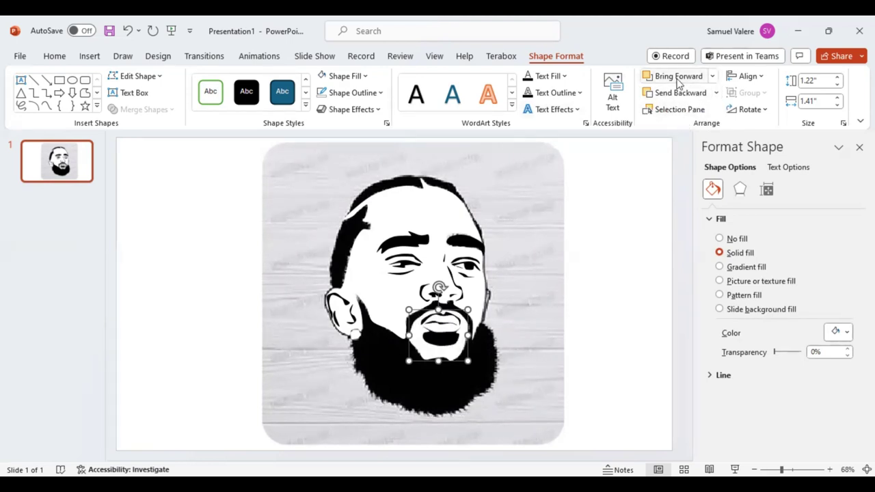
pyautogui.click(540, 400)
# Step: Shrink the reference photo to a thumbnail and place it flush in the top-right corner
pyautogui.moveTo(247, 135); pyautogui.dragTo(502, 351)
pyautogui.moveTo(520, 394)
pyautogui.mouseDown()
pyautogui.moveTo(636, 174)
pyautogui.moveTo(608, 204)
pyautogui.mouseUp()
pyautogui.moveTo(558, 163); pyautogui.dragTo(604, 205)
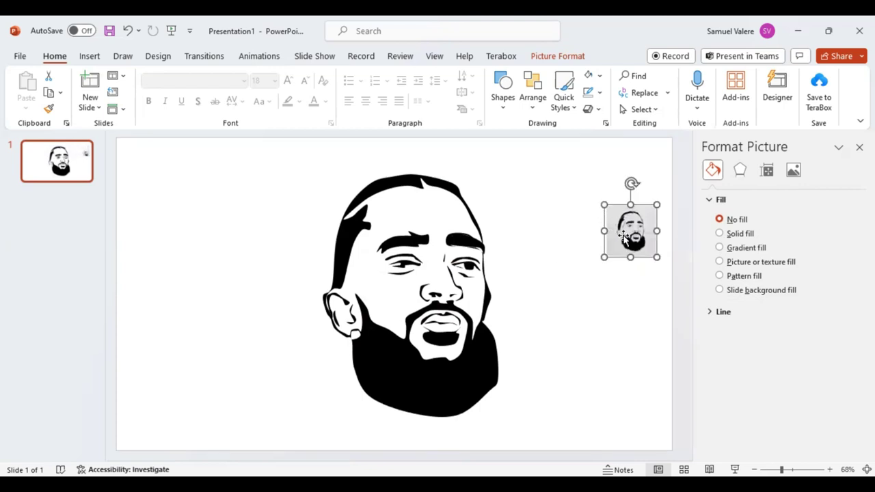
pyautogui.moveTo(624, 236); pyautogui.dragTo(644, 168)
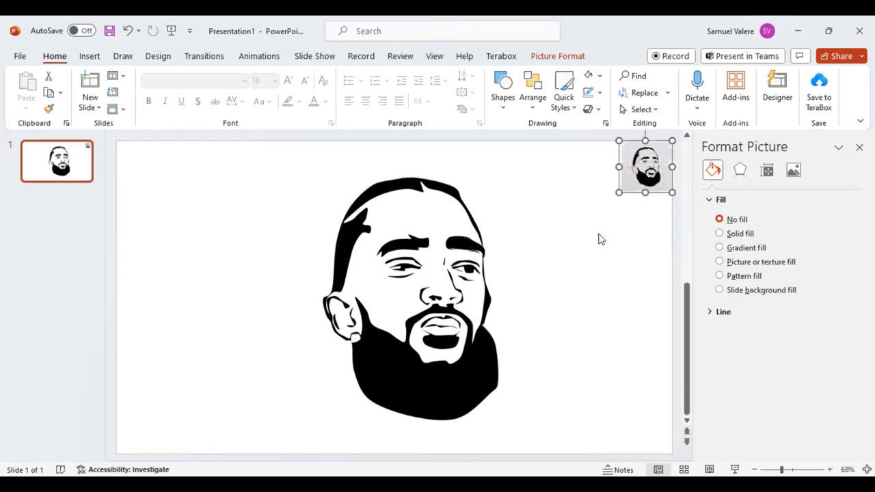
# Step: Start a freeform trace along the hair streak at the left temple
pyautogui.click(89, 56)
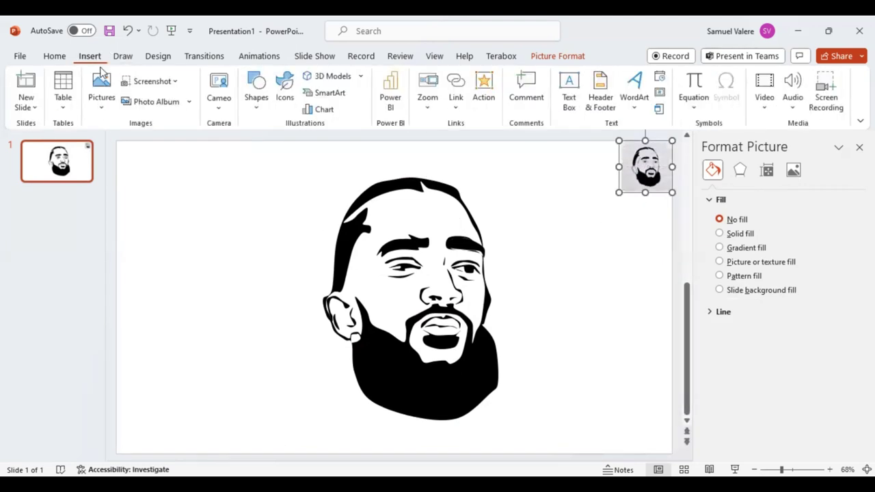
pyautogui.click(256, 96)
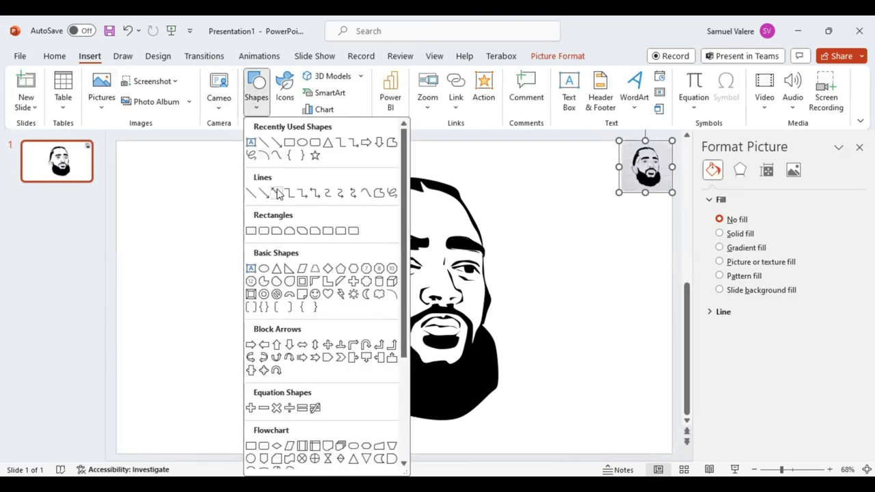
pyautogui.click(276, 155)
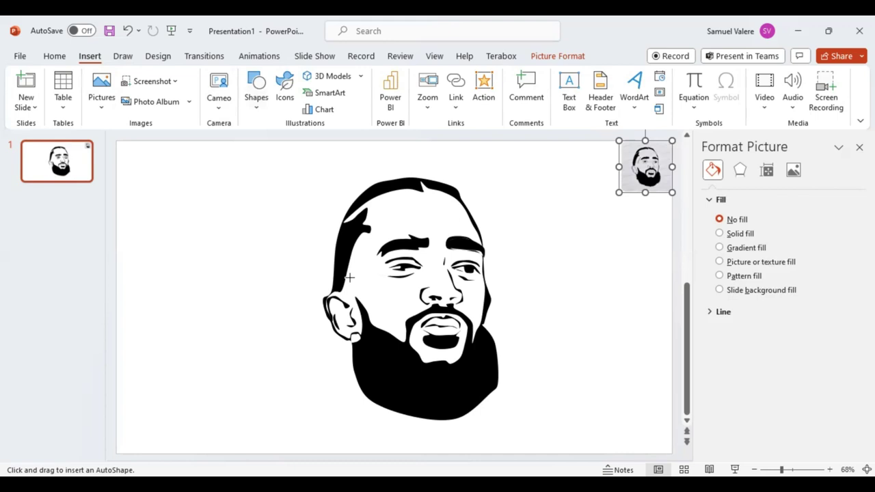
pyautogui.click(346, 280)
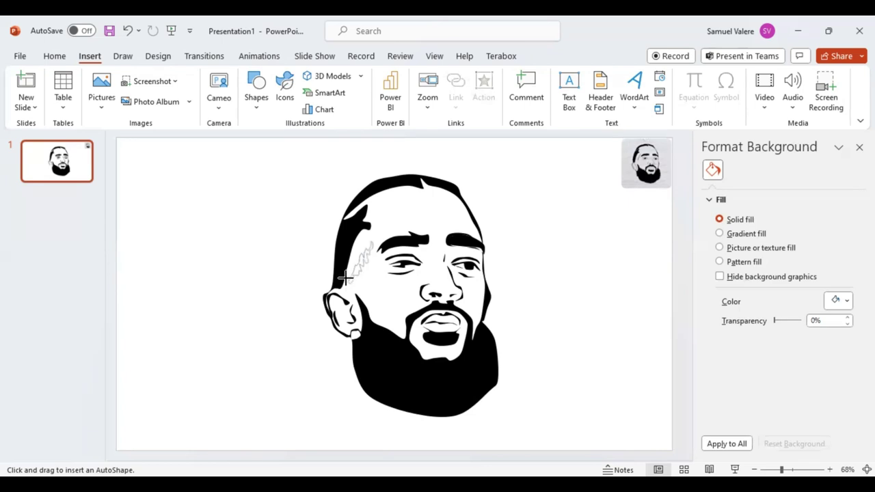
# Step: Close the temple shape, fill it near-black and rotate it slightly
pyautogui.click(348, 281)
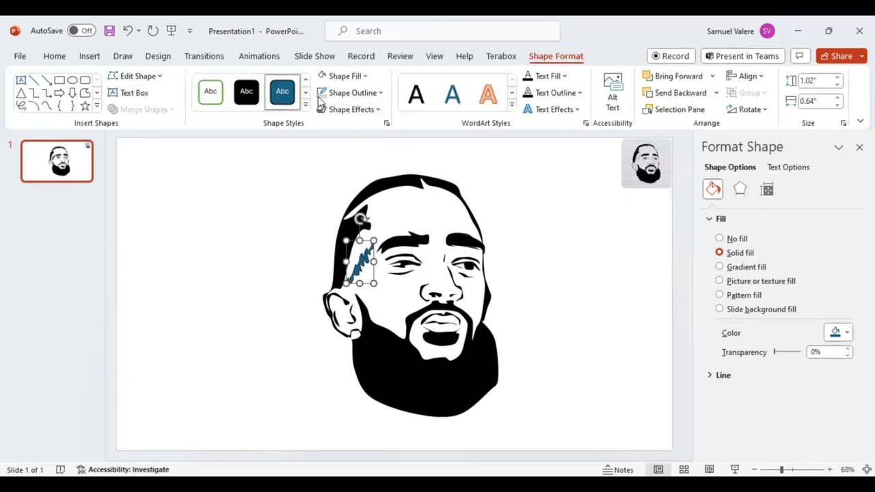
pyautogui.click(366, 76)
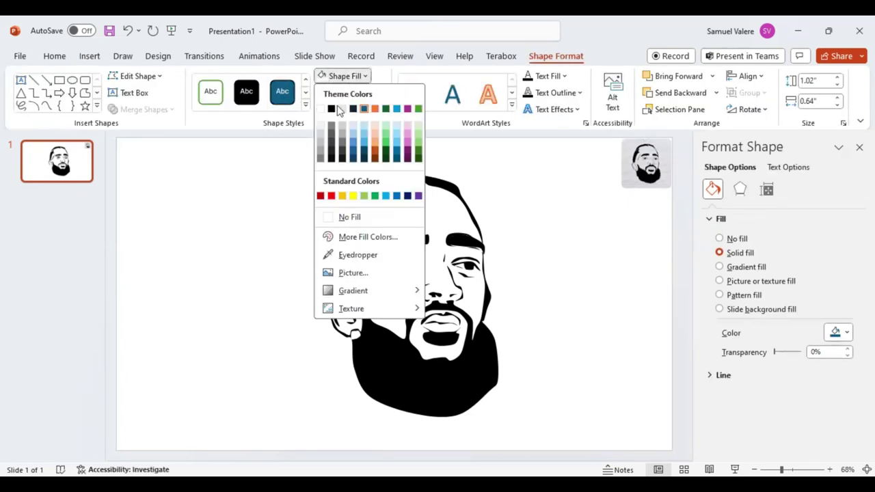
pyautogui.click(360, 161)
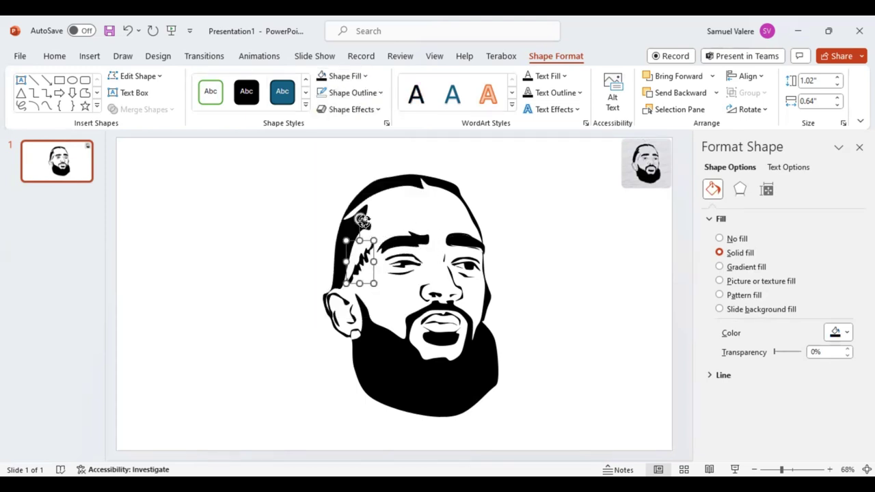
pyautogui.moveTo(362, 220); pyautogui.dragTo(356, 220)
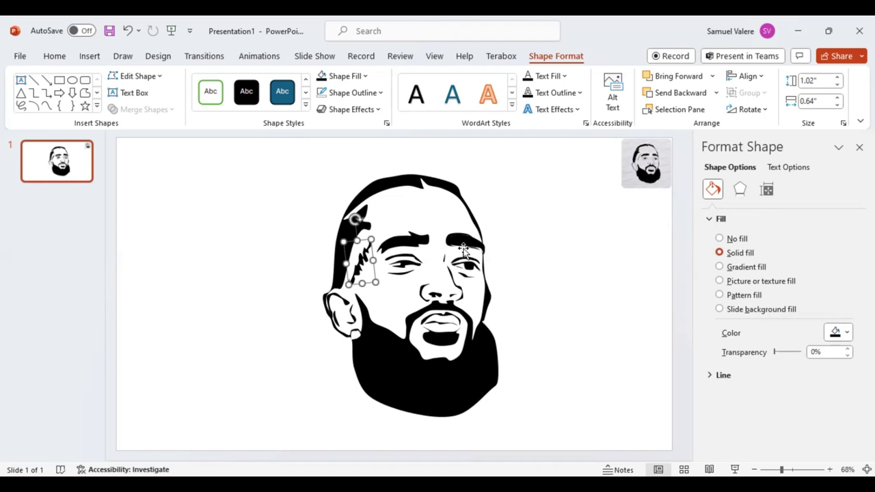
# Step: Undo a stray change to the right eyebrow shape and deselect it
pyautogui.click(463, 243)
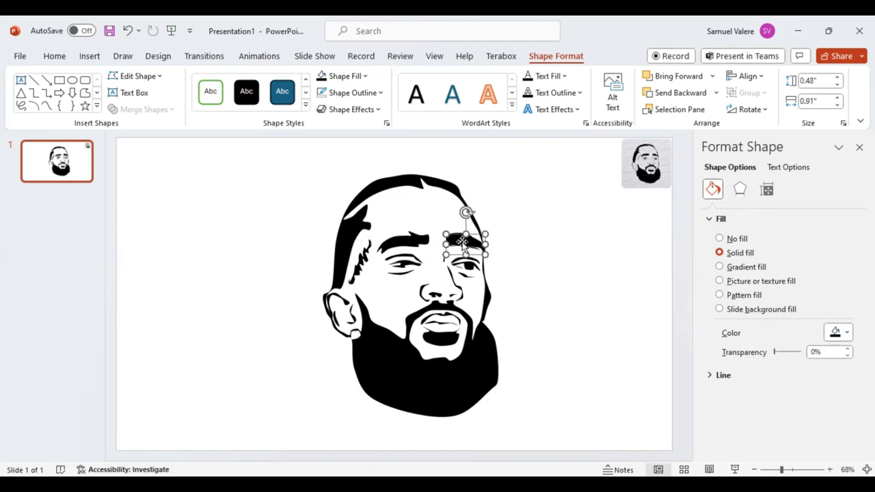
pyautogui.hotkey('ctrl', 'z')
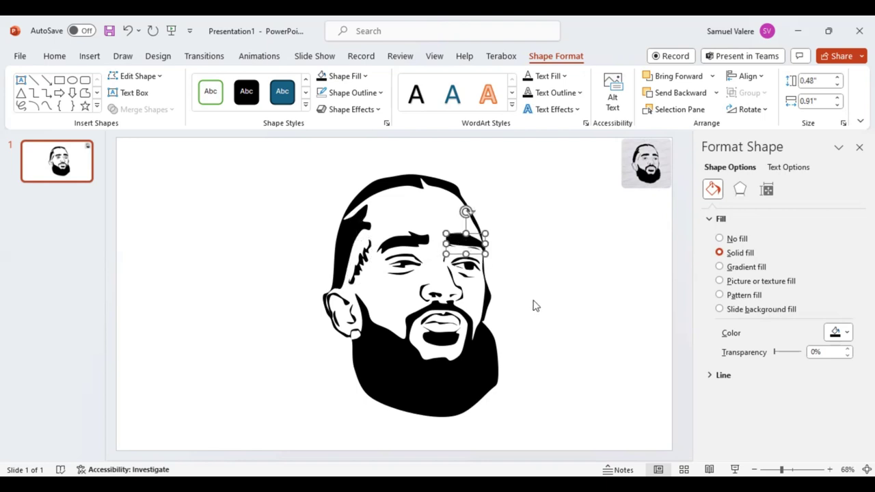
pyautogui.click(532, 302)
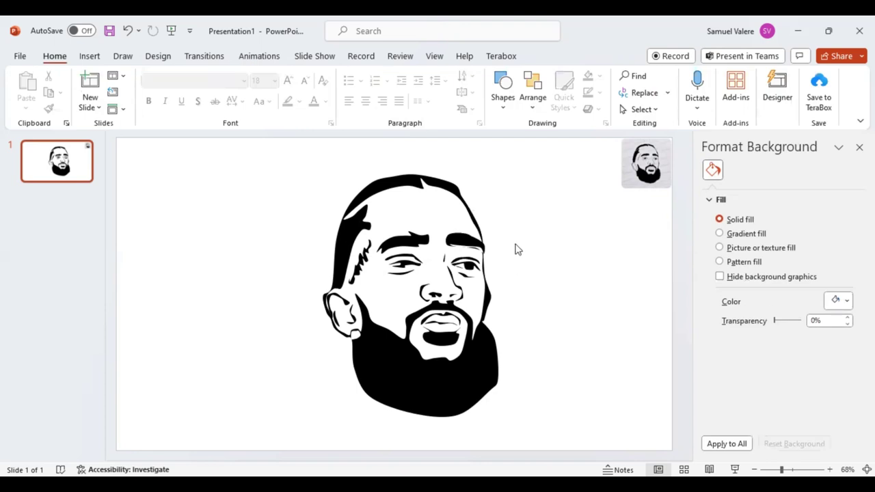
# Step: Edit the face shape's points to nudge a vertex on its right edge
pyautogui.click(487, 300)
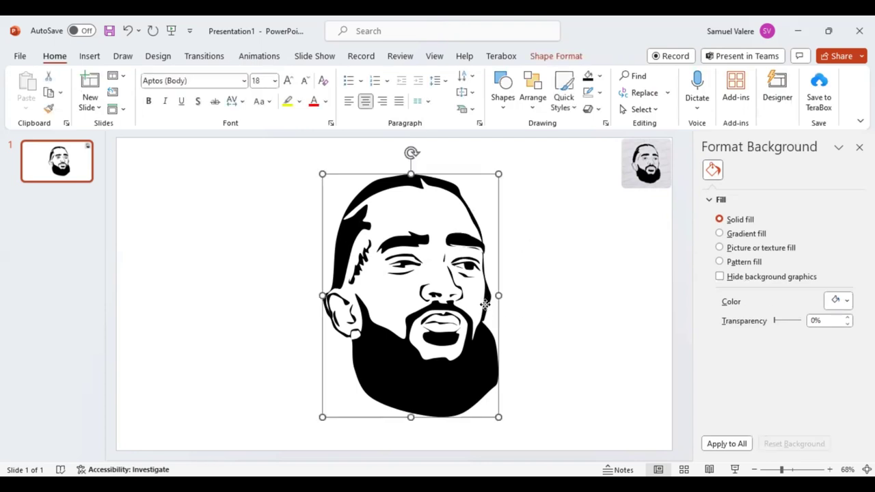
pyautogui.rightClick(487, 309)
pyautogui.click(528, 260)
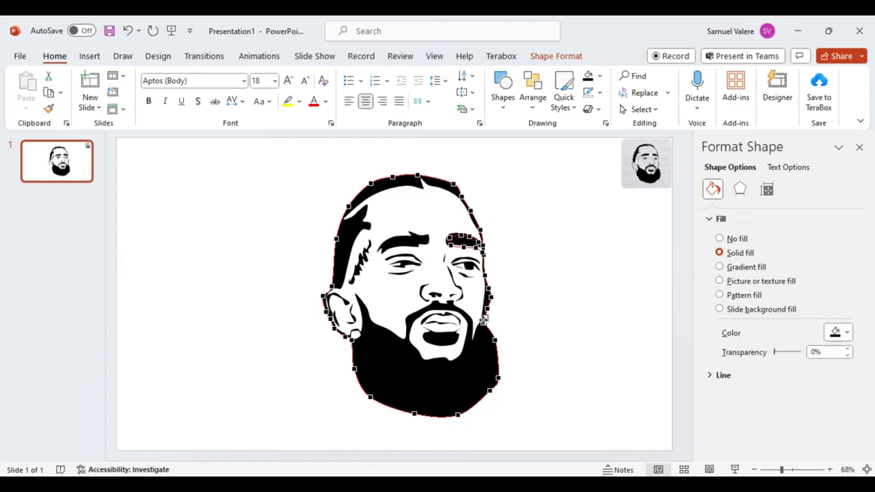
pyautogui.moveTo(483, 320); pyautogui.dragTo(483, 322)
pyautogui.click(587, 330)
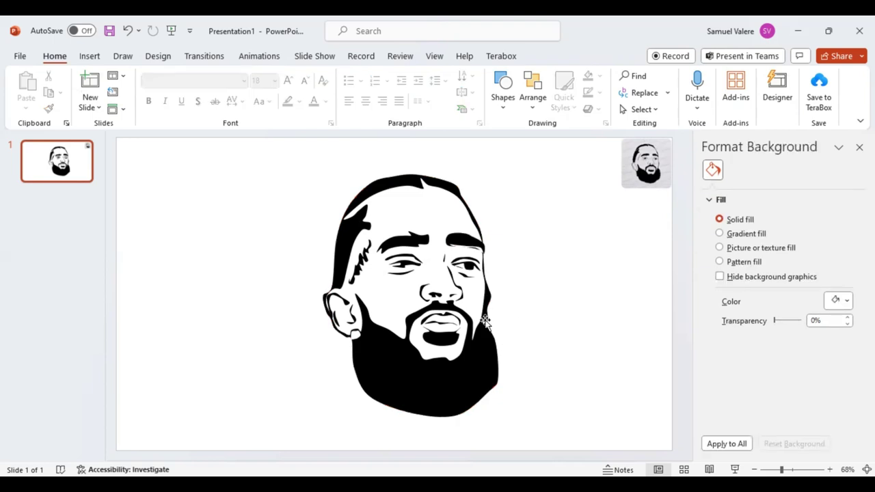
# Step: Recheck the face shape's points, then select all traced shapes and shift them slightly up
pyautogui.click(485, 319)
pyautogui.rightClick(498, 310)
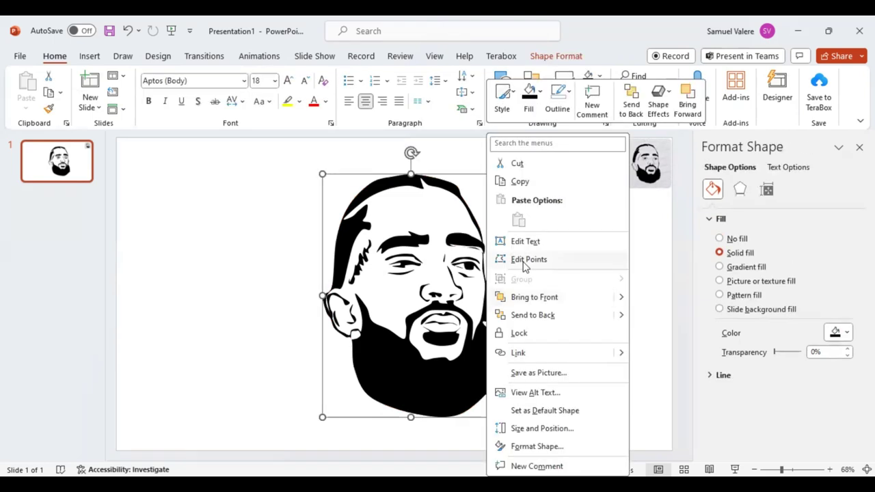
pyautogui.click(528, 260)
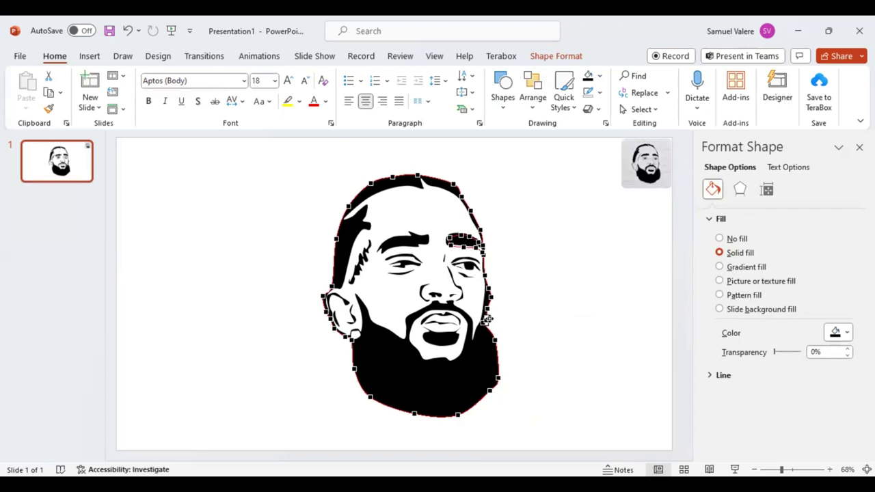
pyautogui.click(535, 322)
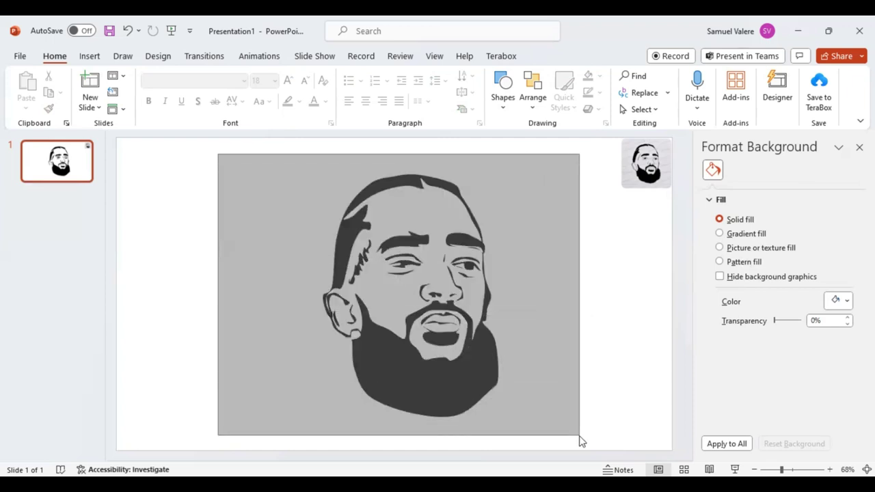
pyautogui.moveTo(517, 229); pyautogui.dragTo(576, 440)
pyautogui.moveTo(459, 391); pyautogui.dragTo(457, 372)
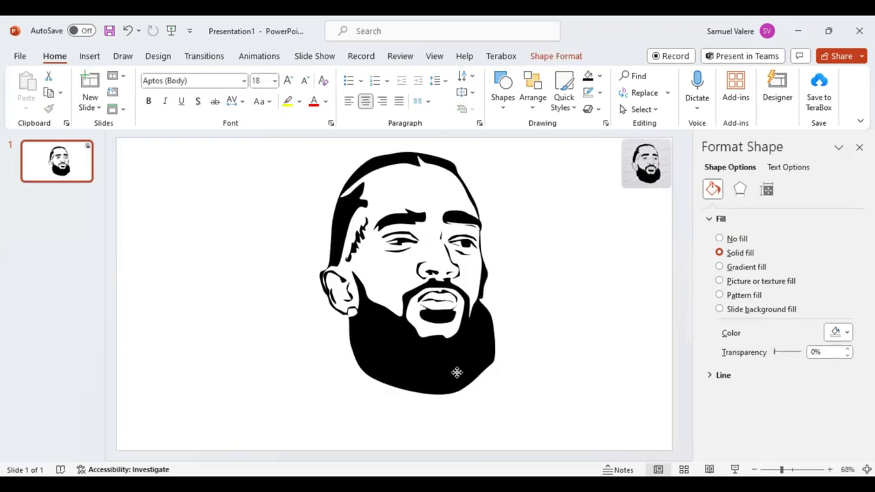